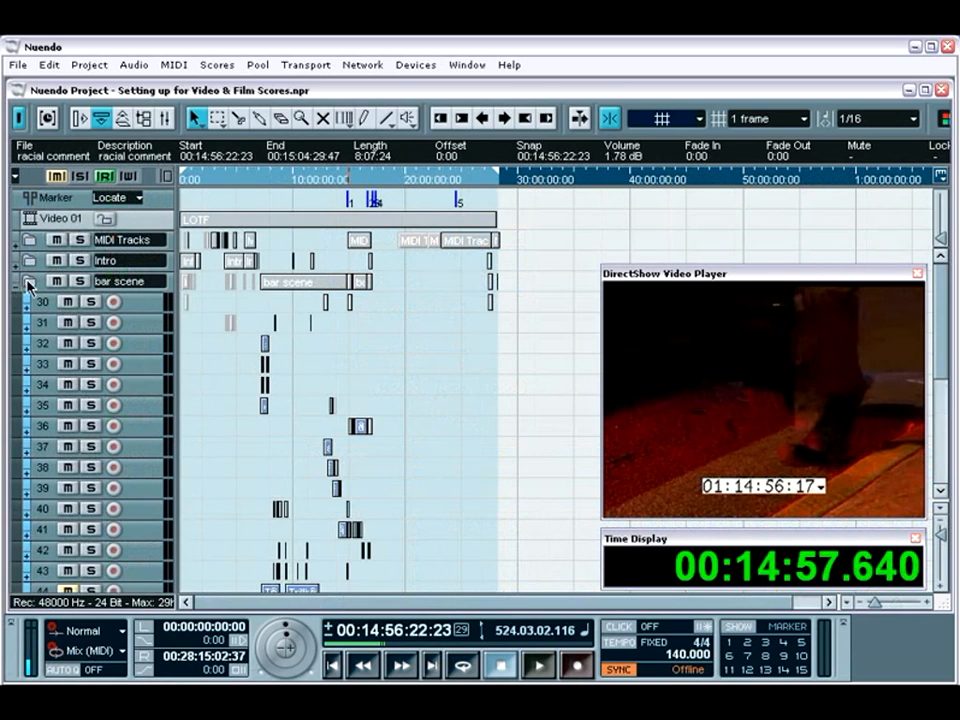
Collapse the bar scene folder track and adjust the start edge of its long folder part near 00:07:06.
{"action": "left_click", "coordinate": [27, 281]}
{"action": "left_click", "coordinate": [264, 286]}
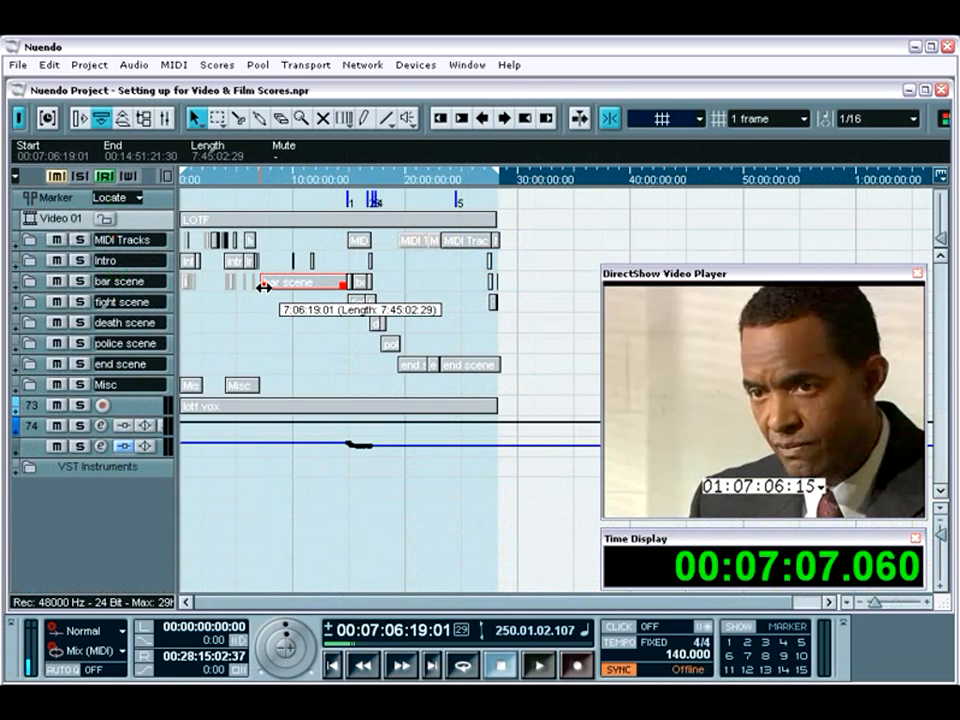
{"action": "mouse_move", "coordinate": [264, 287]}
{"action": "left_mouse_down"}
{"action": "mouse_move", "coordinate": [313, 289]}
{"action": "mouse_move", "coordinate": [274, 285]}
{"action": "left_mouse_up"}
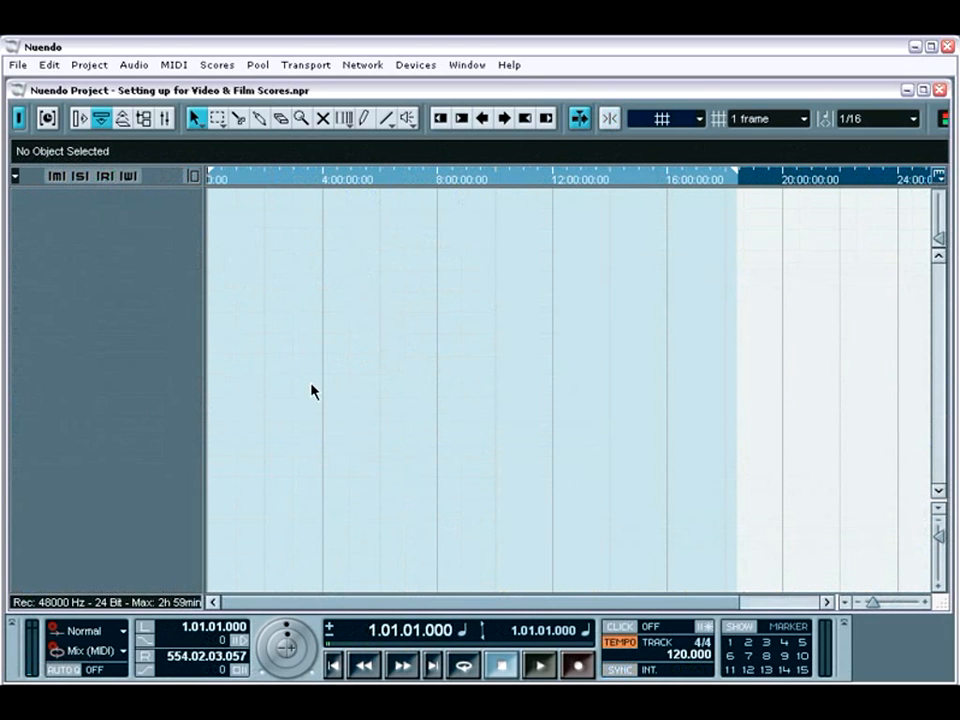
{"action": "left_click", "coordinate": [18, 64]}
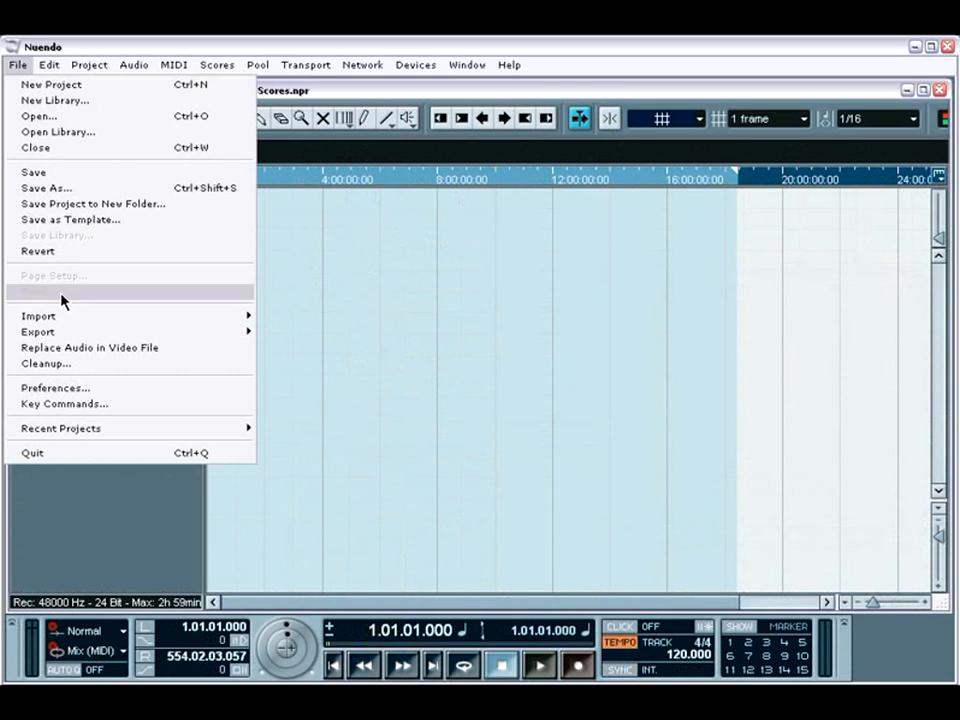
{"action": "mouse_move", "coordinate": [64, 318]}
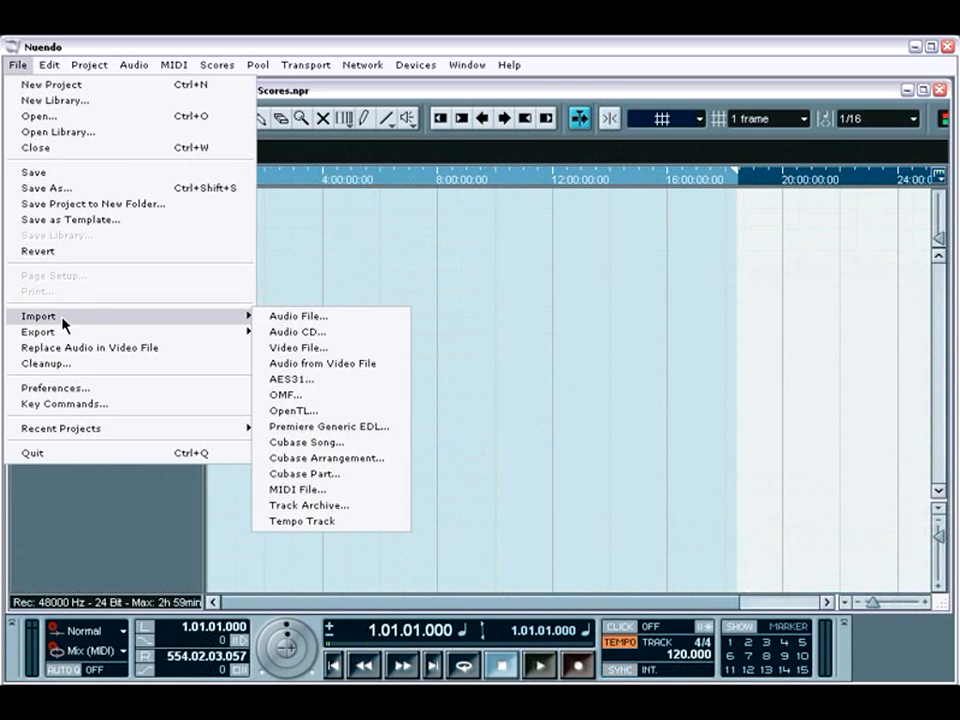
{"action": "left_click", "coordinate": [310, 291]}
Review the start, length and frame rate in the Project Setup.
{"action": "left_click", "coordinate": [76, 66]}
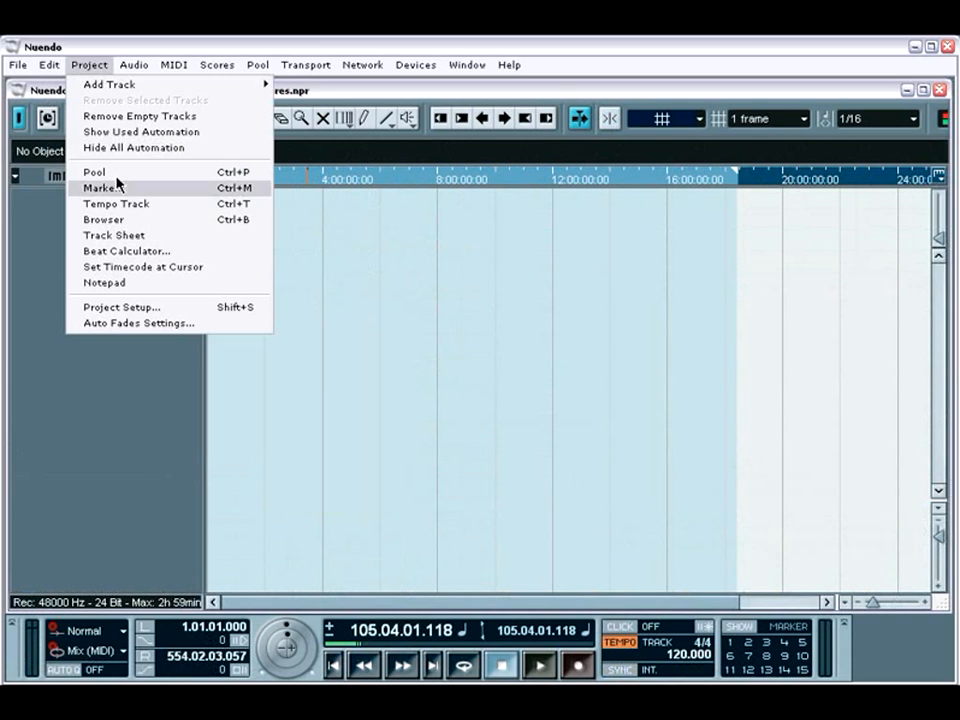
{"action": "left_click", "coordinate": [127, 308]}
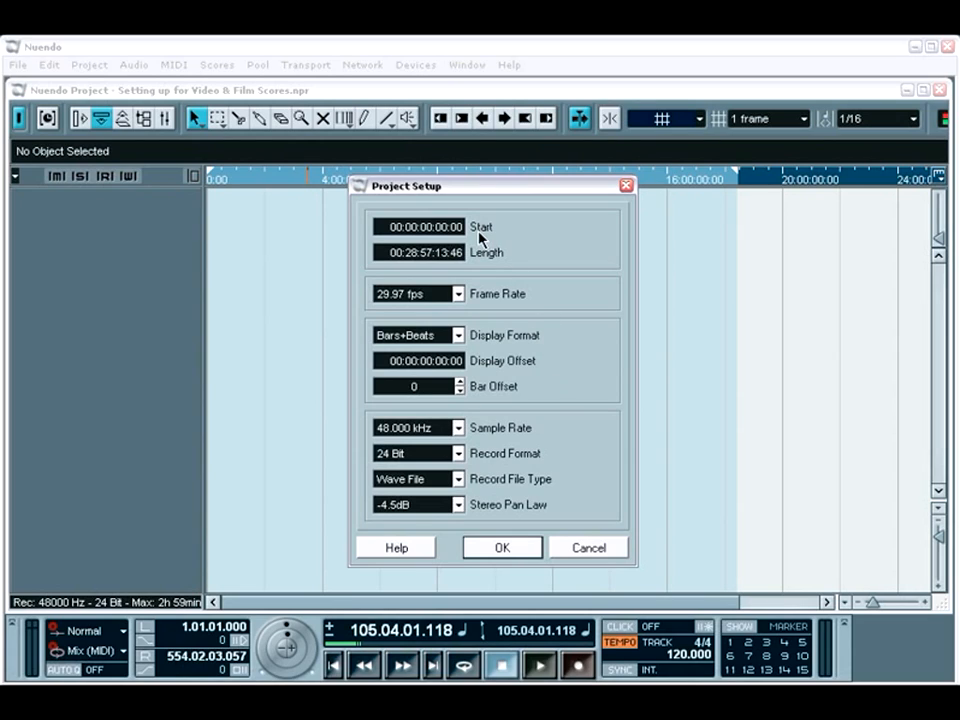
{"action": "left_click", "coordinate": [510, 549]}
Import the video LOTF.avi from the Land of the Free folder and move its clip to 00:00:00:00.
{"action": "left_click", "coordinate": [22, 64]}
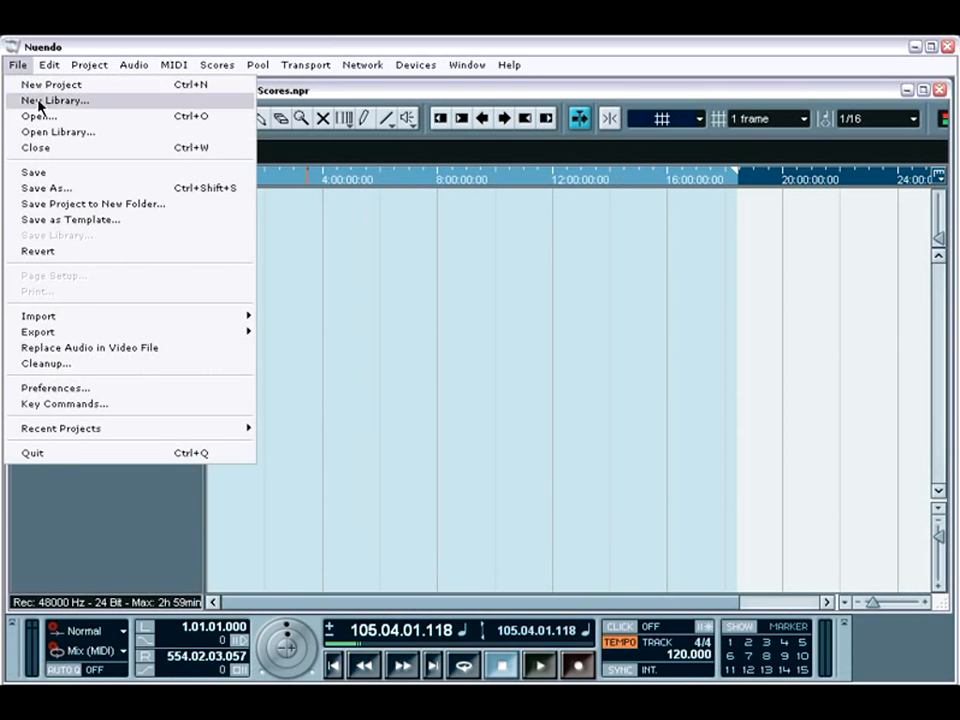
{"action": "mouse_move", "coordinate": [75, 317]}
{"action": "left_click", "coordinate": [291, 347]}
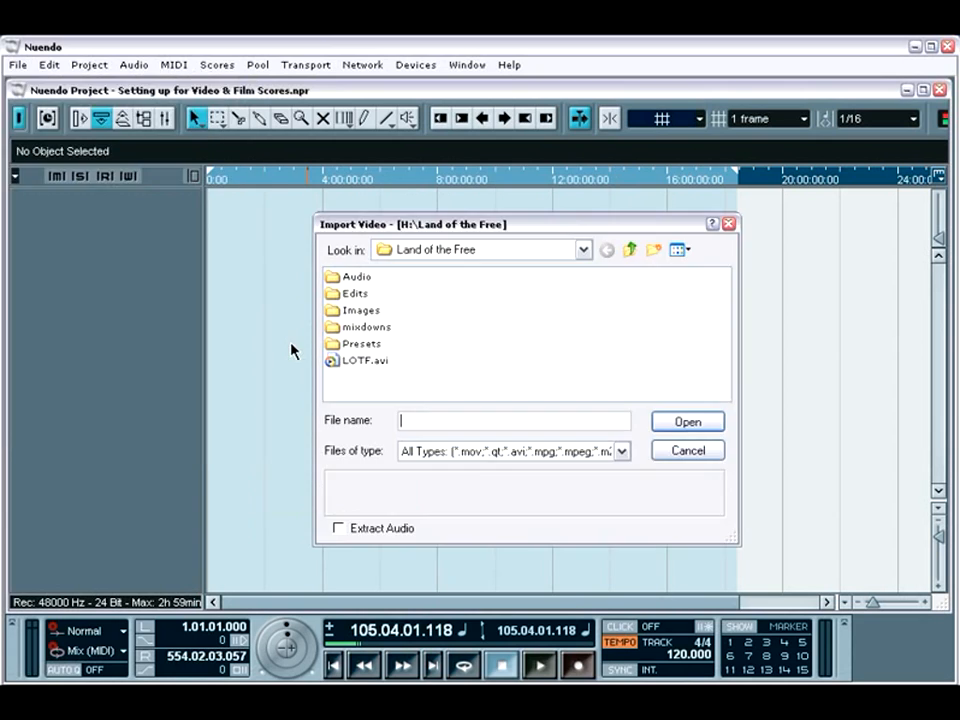
{"action": "left_click", "coordinate": [620, 452]}
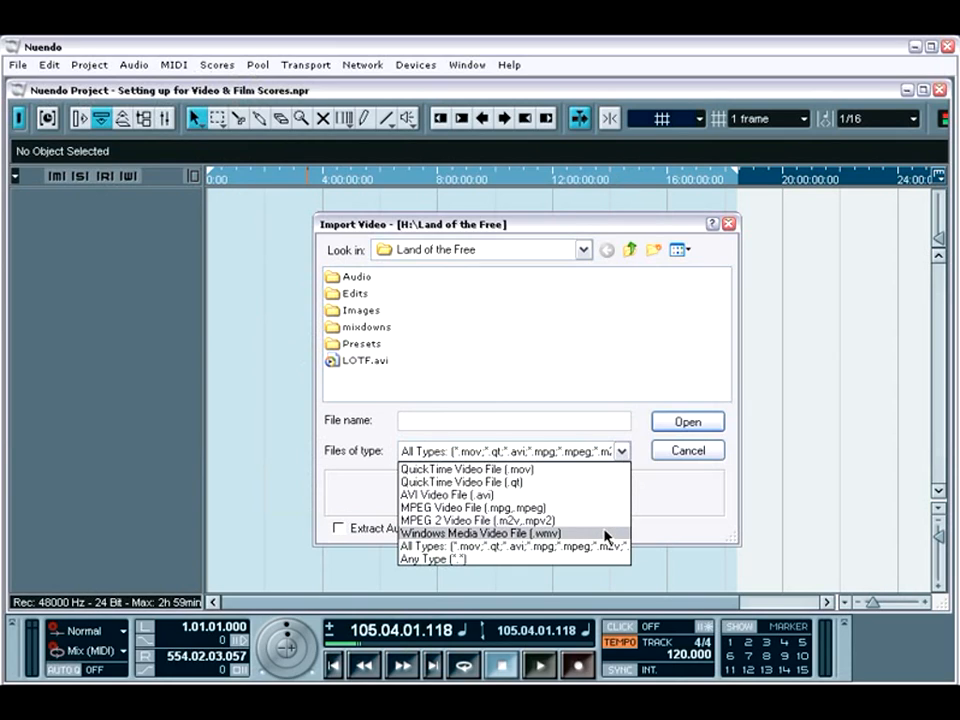
{"action": "left_click", "coordinate": [390, 366]}
{"action": "left_click", "coordinate": [388, 364]}
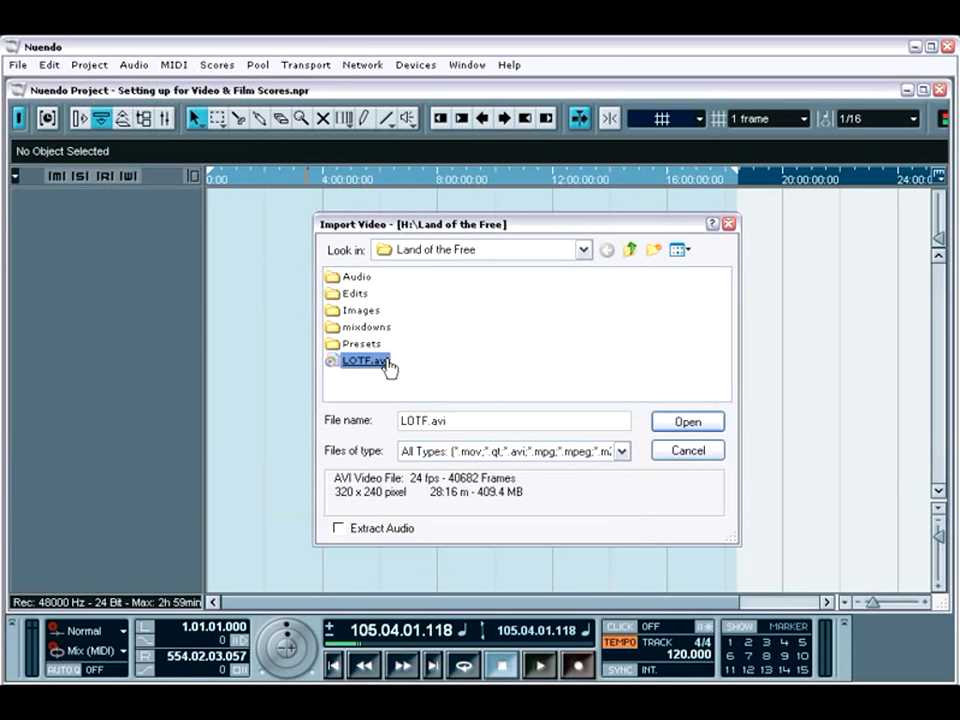
{"action": "double_click", "coordinate": [388, 366]}
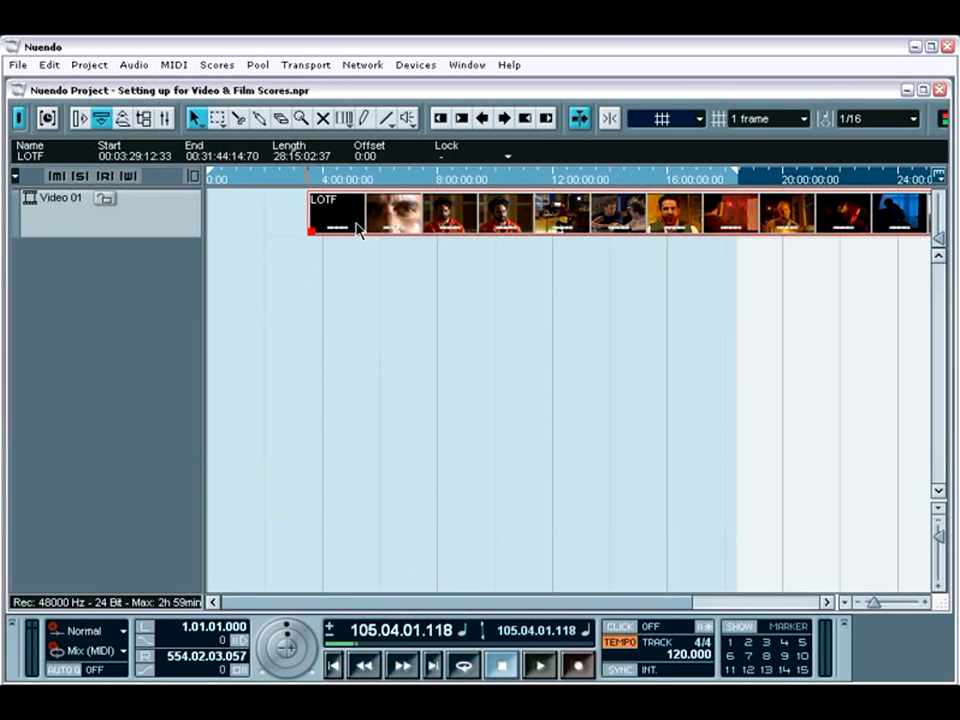
{"action": "left_click_drag", "start_coordinate": [357, 229], "coordinate": [268, 222]}
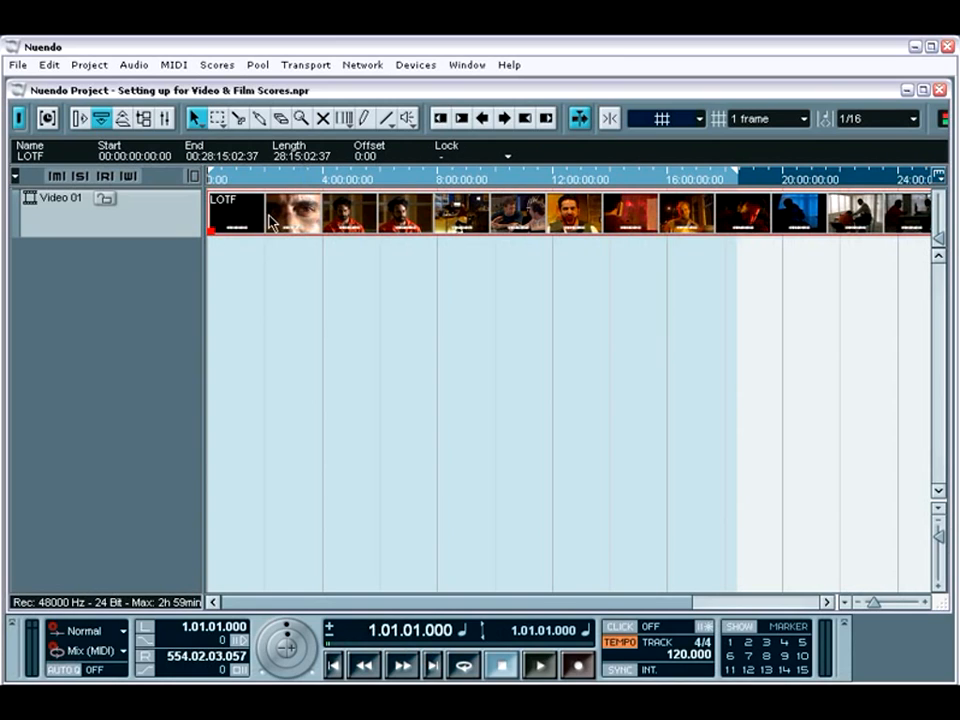
Open the video player window and play the project from about 4:54 on the timeline.
{"action": "left_click", "coordinate": [420, 68]}
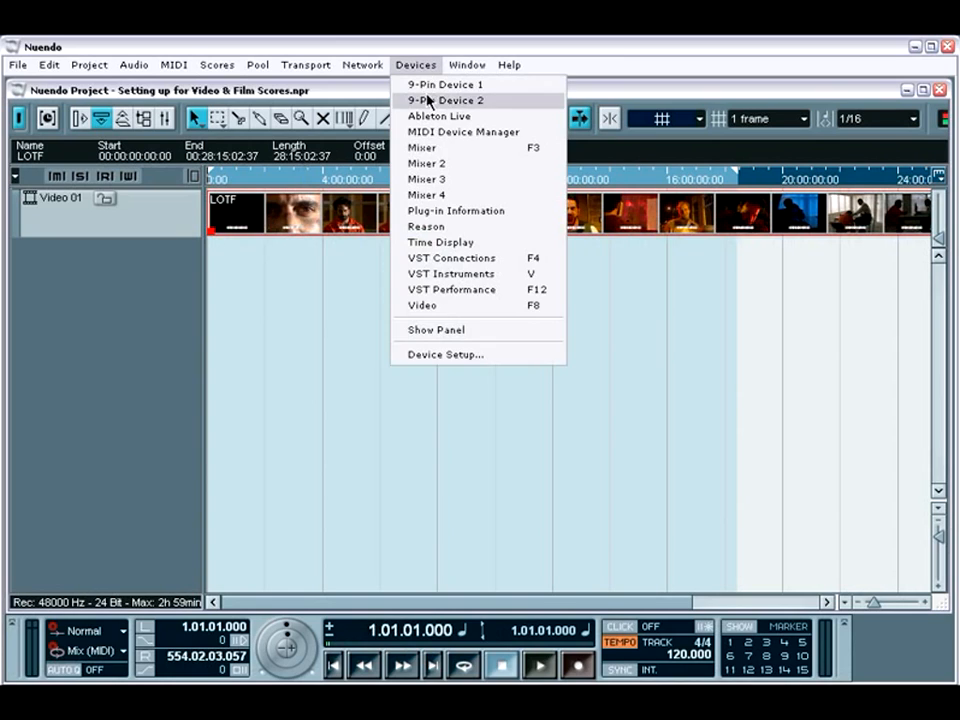
{"action": "left_click", "coordinate": [454, 308]}
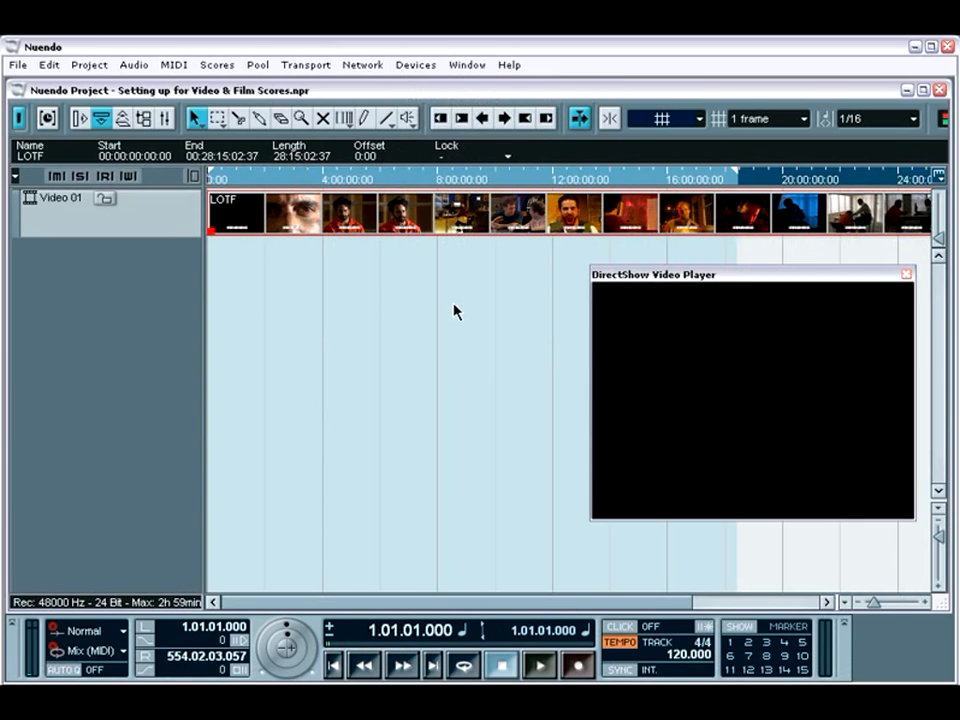
{"action": "left_click", "coordinate": [348, 181]}
{"action": "key", "text": "space"}
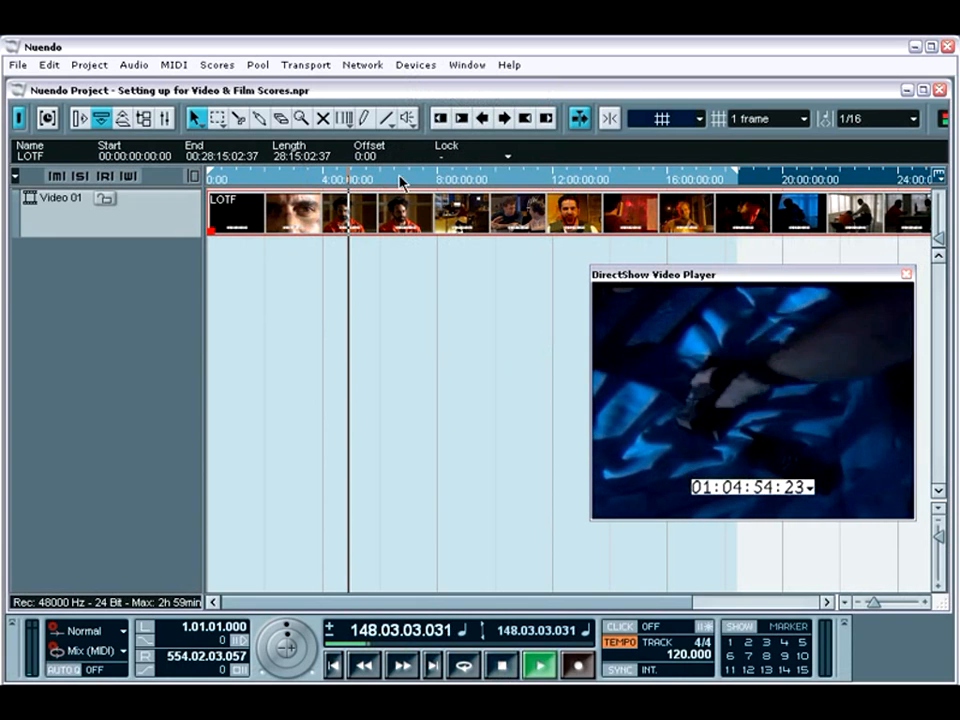
Review the Video Player's window sizes and available playback methods in the Device Setup without changing them.
{"action": "left_click", "coordinate": [414, 66]}
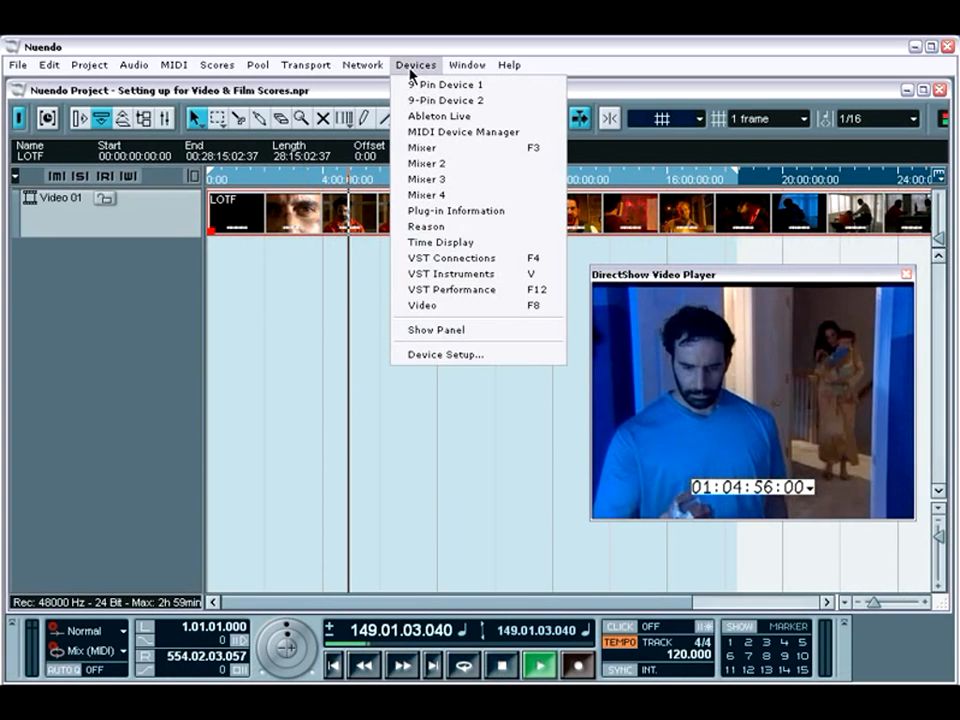
{"action": "left_click", "coordinate": [461, 355]}
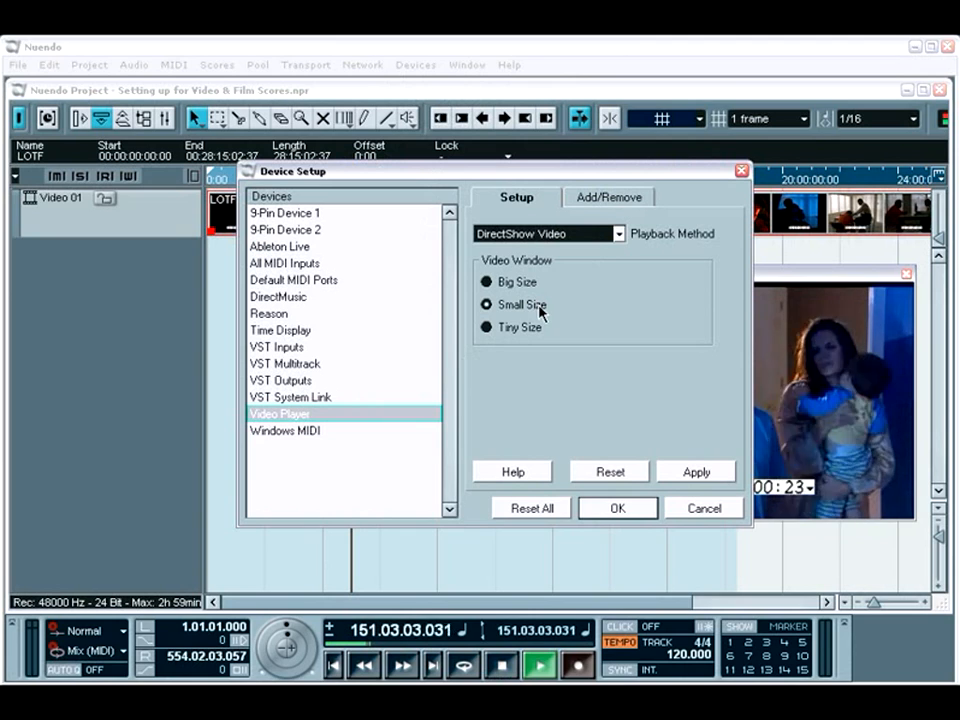
{"action": "left_click", "coordinate": [619, 234]}
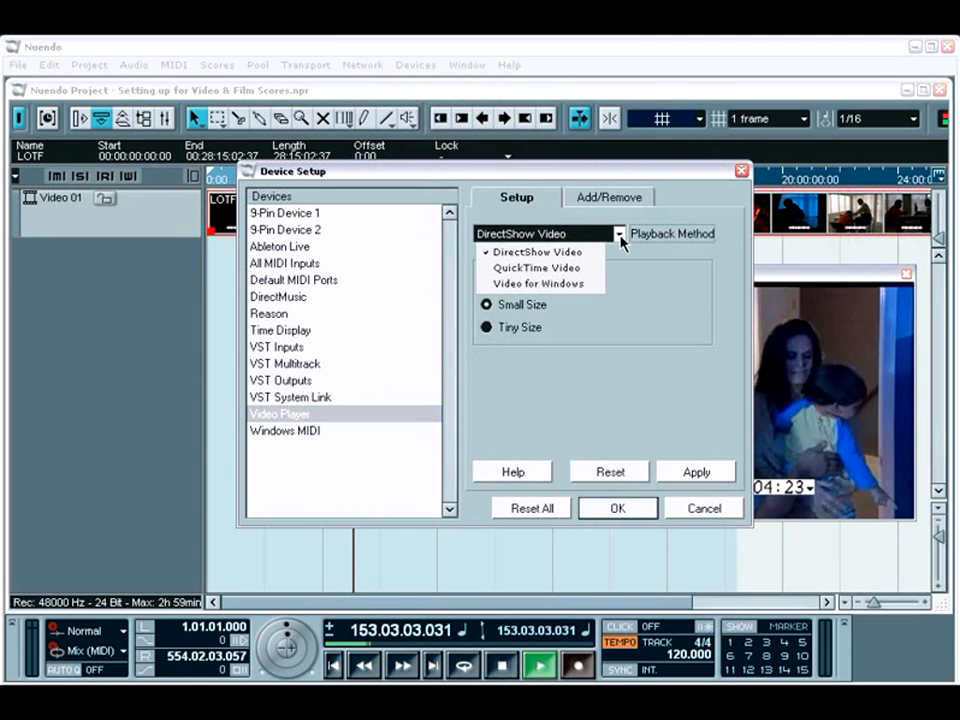
{"action": "left_click", "coordinate": [712, 511]}
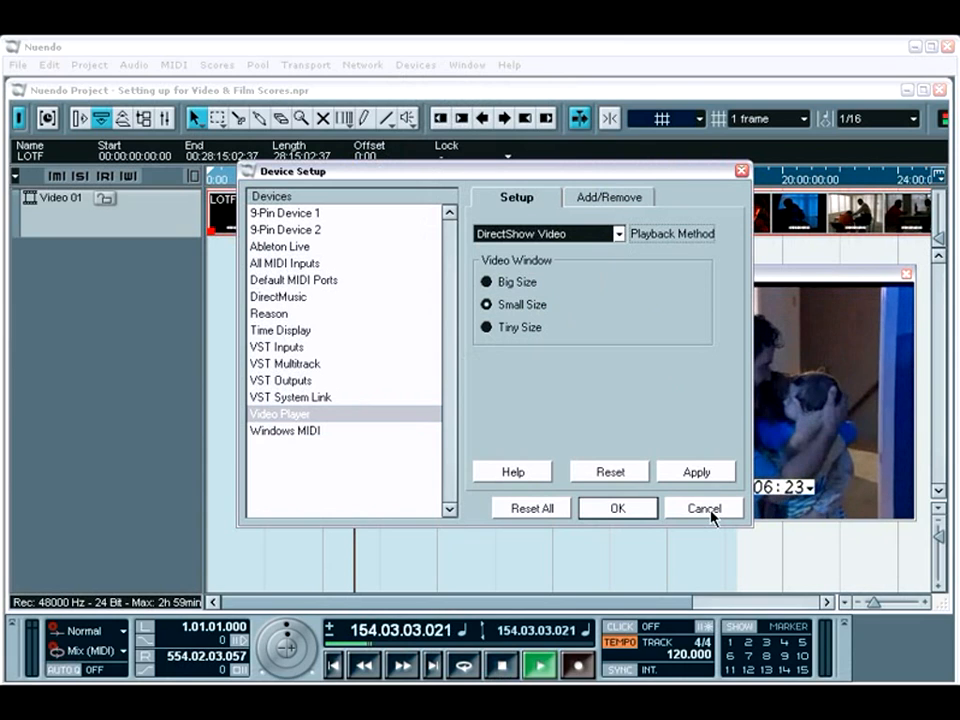
{"action": "left_click", "coordinate": [707, 511]}
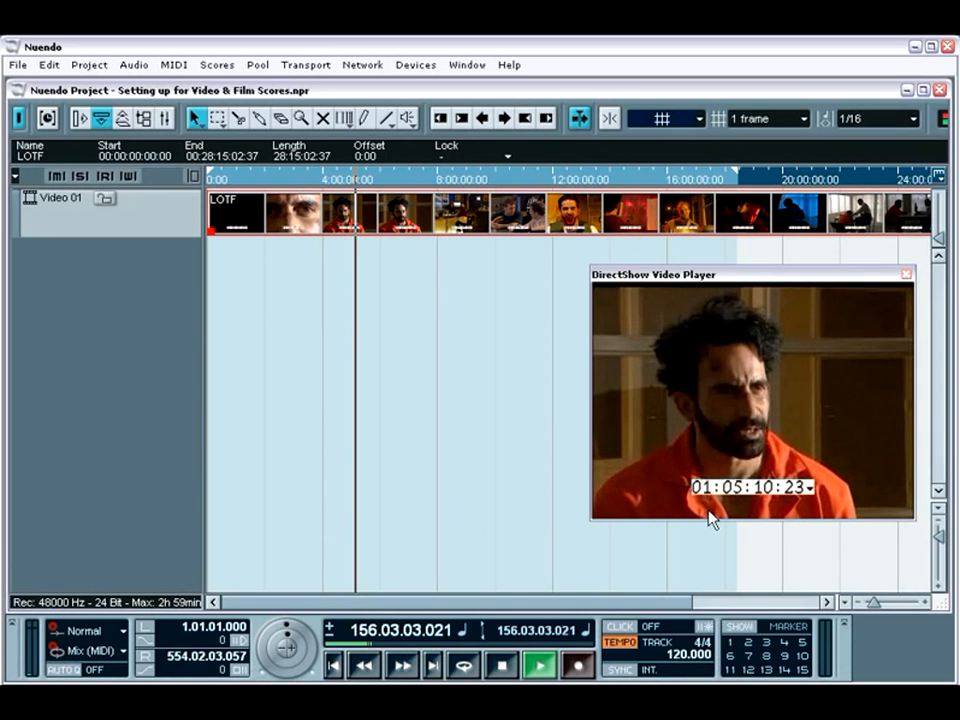
Show the Time Display window and place the video player window directly above it.
{"action": "mouse_move", "coordinate": [703, 292]}
{"action": "left_mouse_down"}
{"action": "mouse_move", "coordinate": [528, 334]}
{"action": "mouse_move", "coordinate": [409, 278]}
{"action": "mouse_move", "coordinate": [396, 254]}
{"action": "mouse_move", "coordinate": [422, 152]}
{"action": "mouse_move", "coordinate": [478, 150]}
{"action": "mouse_move", "coordinate": [634, 246]}
{"action": "mouse_move", "coordinate": [697, 323]}
{"action": "mouse_move", "coordinate": [697, 298]}
{"action": "left_mouse_up"}
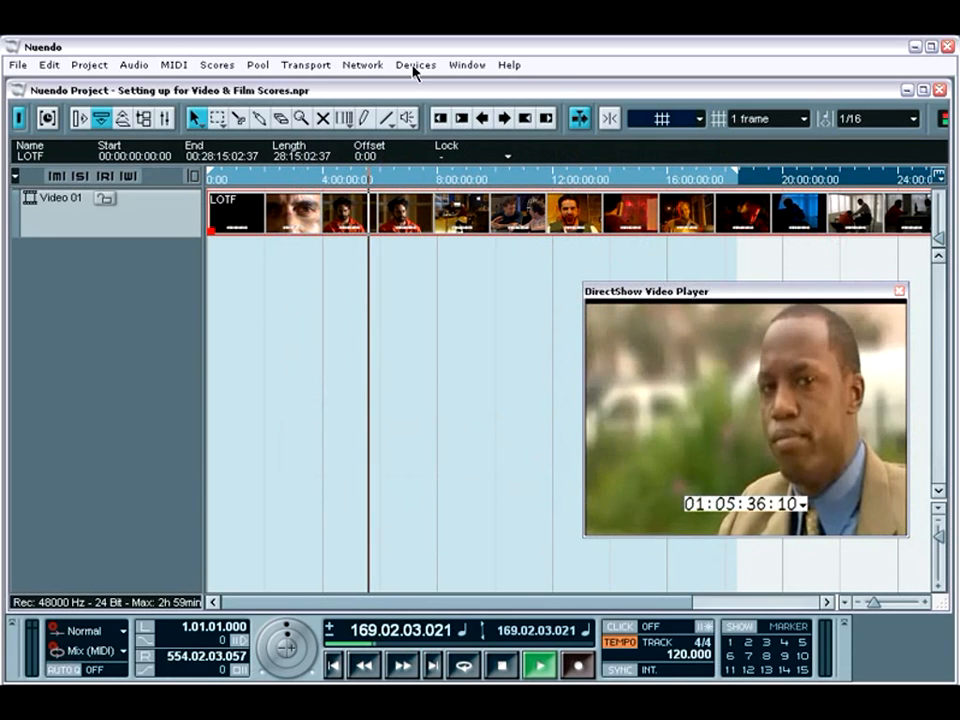
{"action": "left_click", "coordinate": [414, 66]}
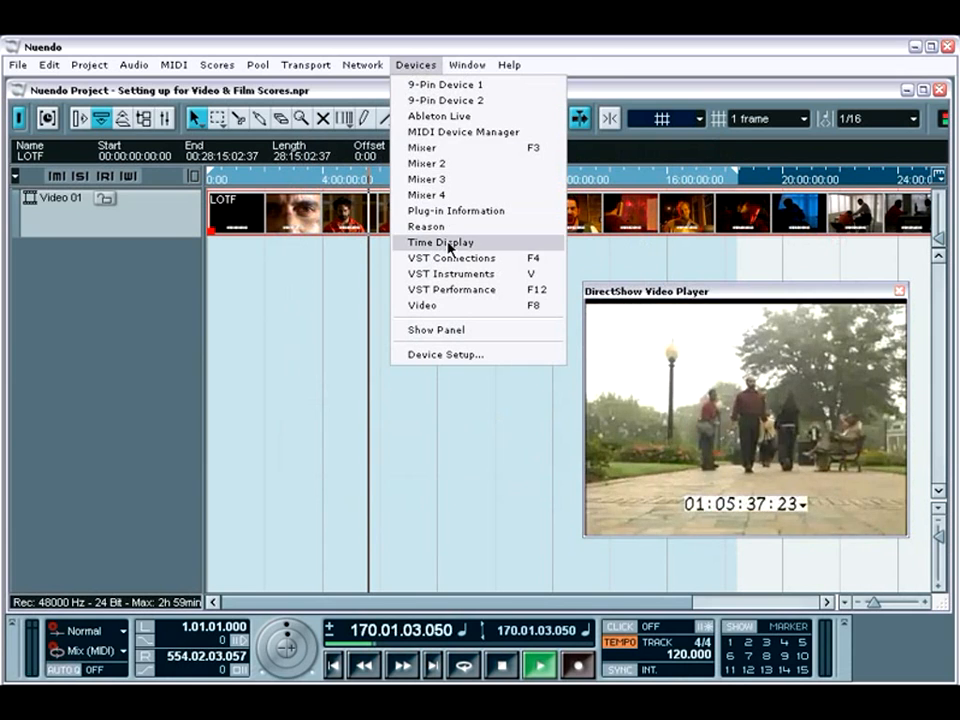
{"action": "left_click", "coordinate": [447, 243]}
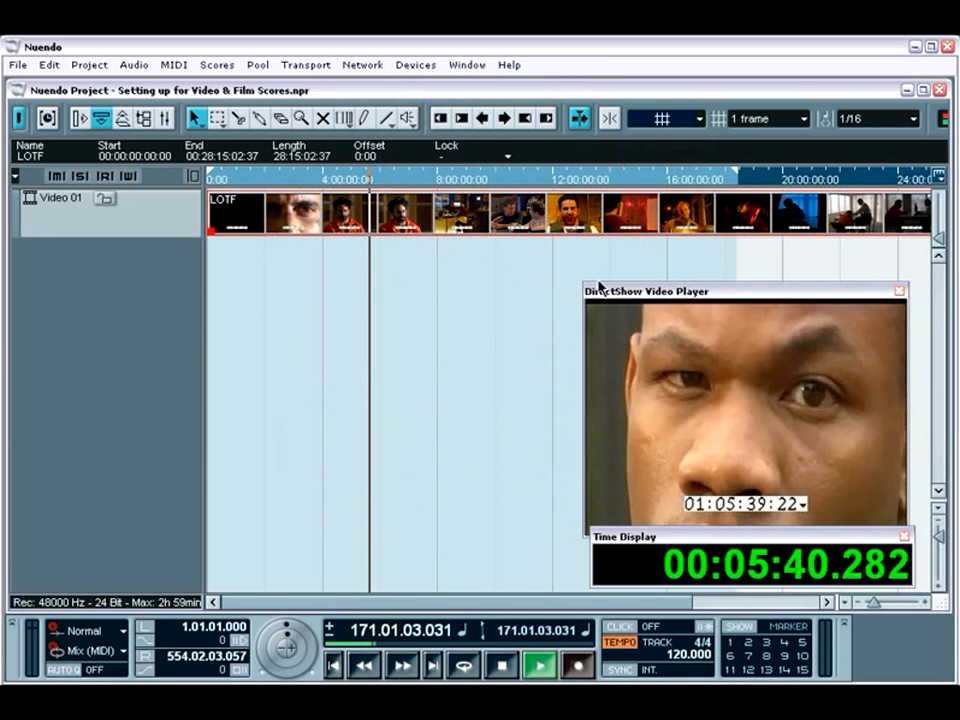
{"action": "left_click", "coordinate": [621, 291]}
{"action": "left_click_drag", "start_coordinate": [621, 291], "coordinate": [627, 271]}
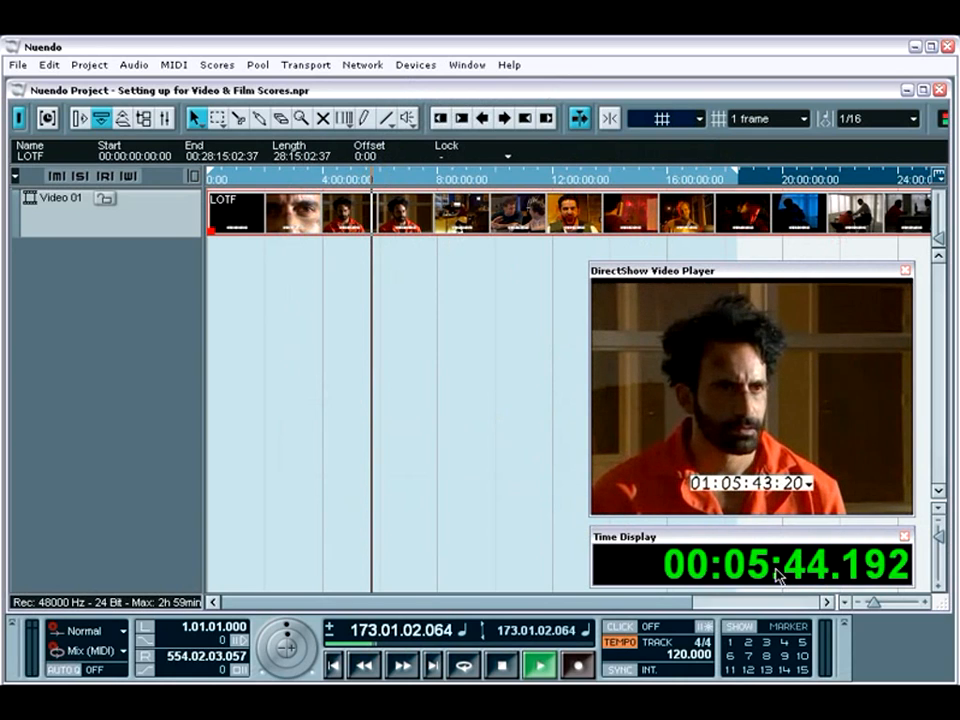
Switch the Time Display format to Bars+Beats, then stop playback and scrub the video back to about 2:00.
{"action": "right_click", "coordinate": [848, 573]}
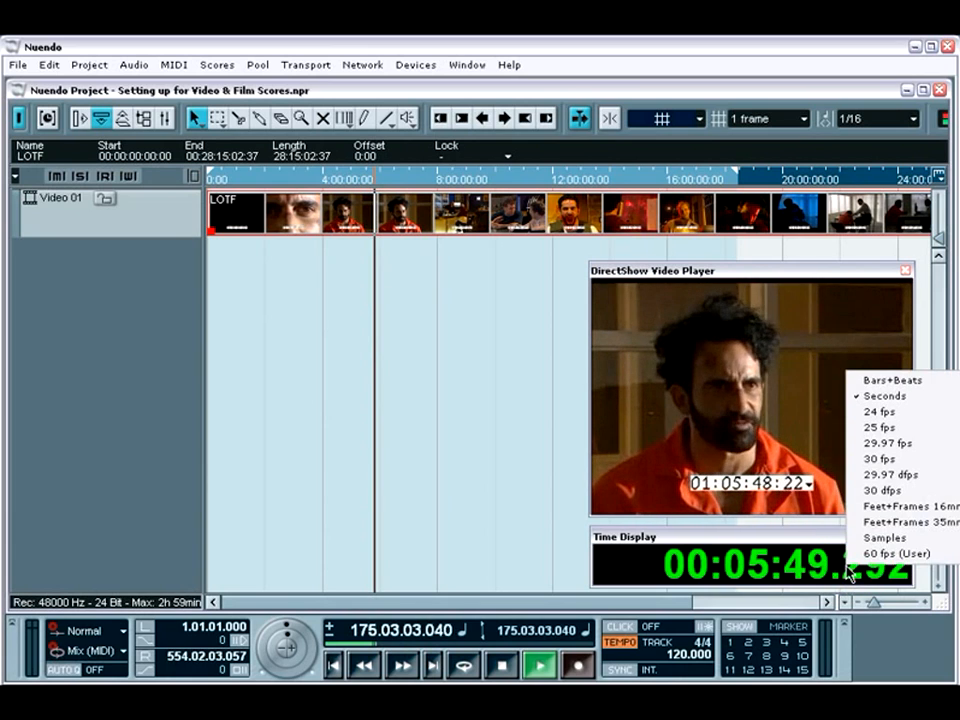
{"action": "left_click", "coordinate": [887, 381]}
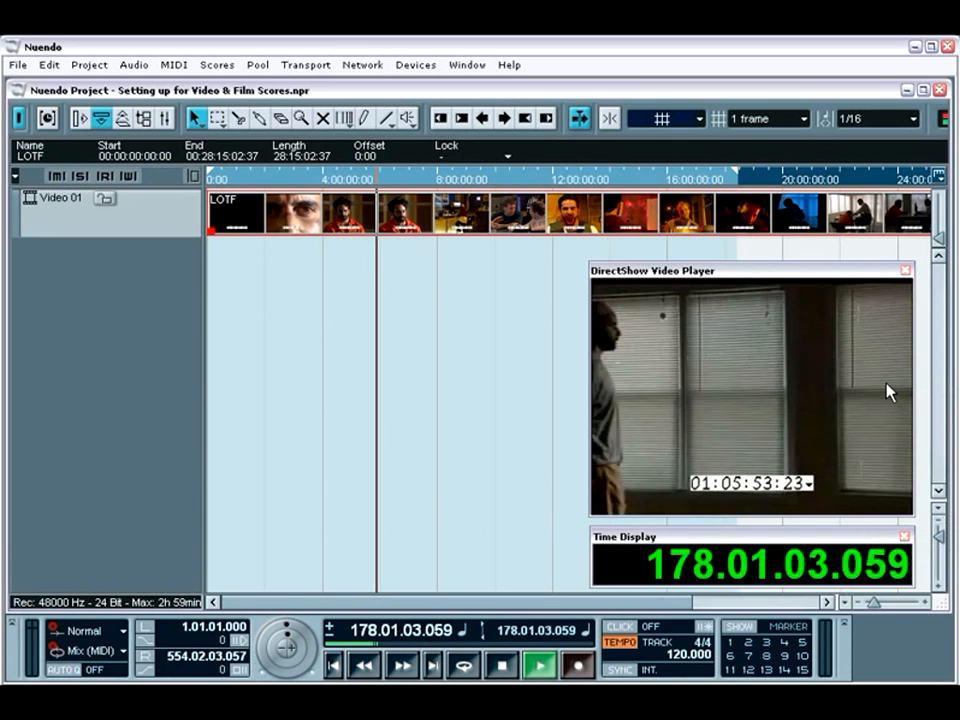
{"action": "key", "text": "space"}
{"action": "left_click_drag", "start_coordinate": [401, 178], "coordinate": [265, 195]}
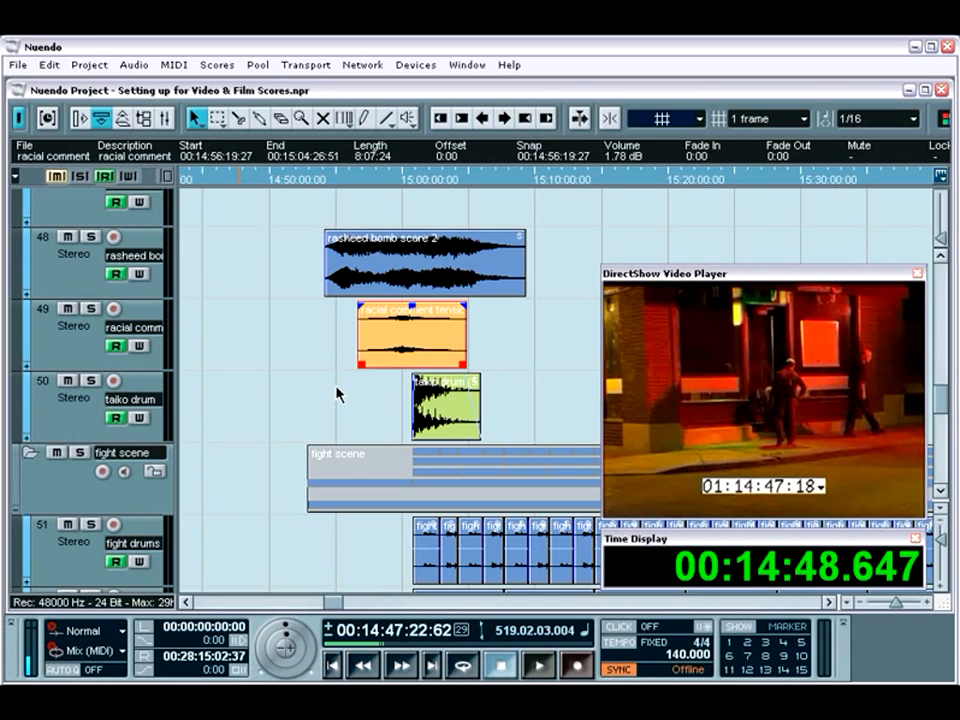
Check the Edit Mode setting among the transport options.
{"action": "left_click", "coordinate": [305, 64]}
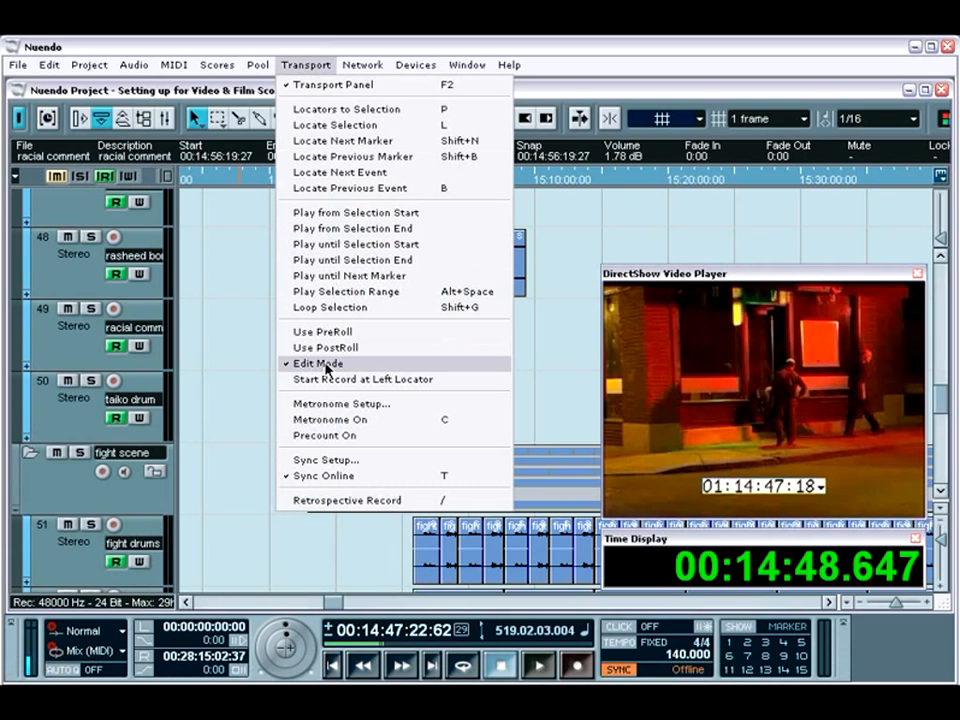
{"action": "left_click", "coordinate": [541, 378]}
{"action": "left_click", "coordinate": [540, 372]}
Drag the start edge of the racial comment clip on track 49, then move the clip to 00:14:57:08:23.
{"action": "left_click", "coordinate": [388, 364]}
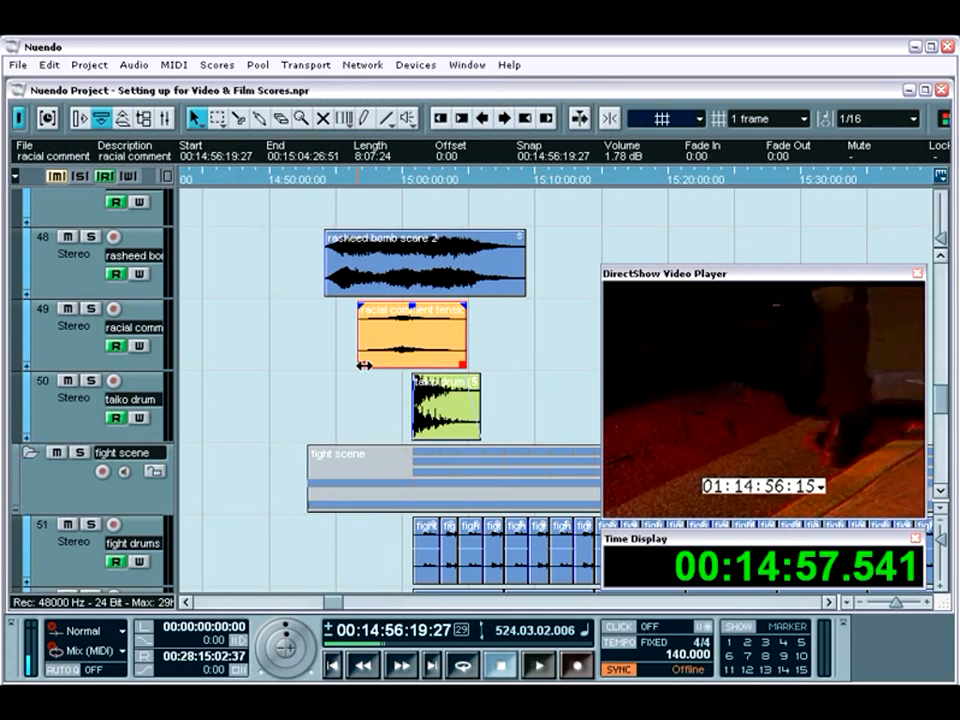
{"action": "left_click_drag", "start_coordinate": [363, 366], "coordinate": [340, 366]}
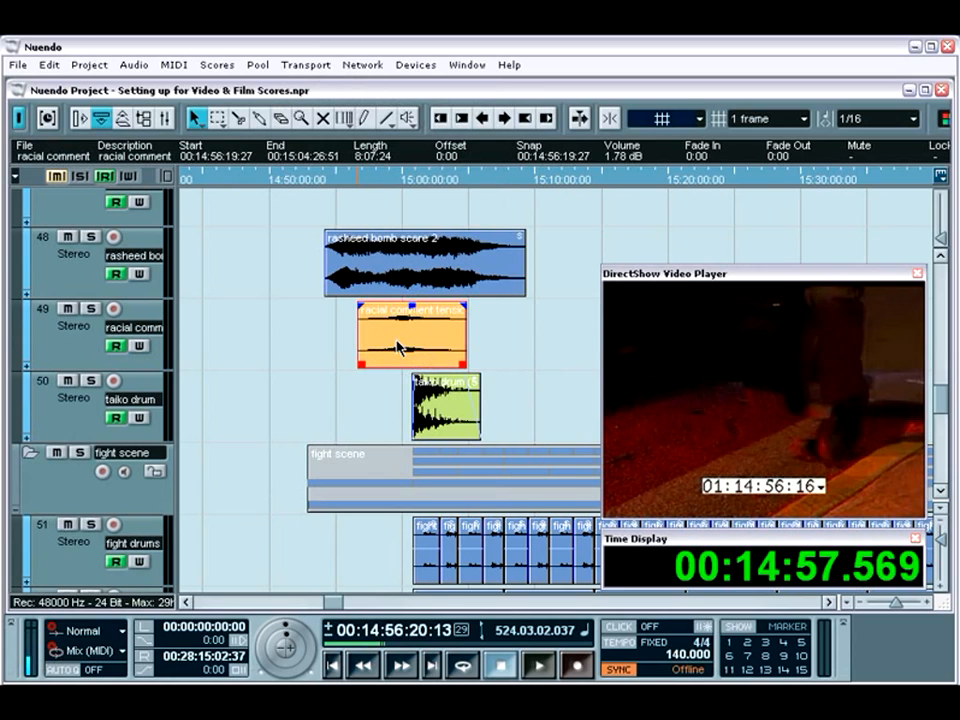
{"action": "mouse_move", "coordinate": [397, 347]}
{"action": "left_mouse_down"}
{"action": "mouse_move", "coordinate": [455, 352]}
{"action": "mouse_move", "coordinate": [407, 352]}
{"action": "left_mouse_up"}
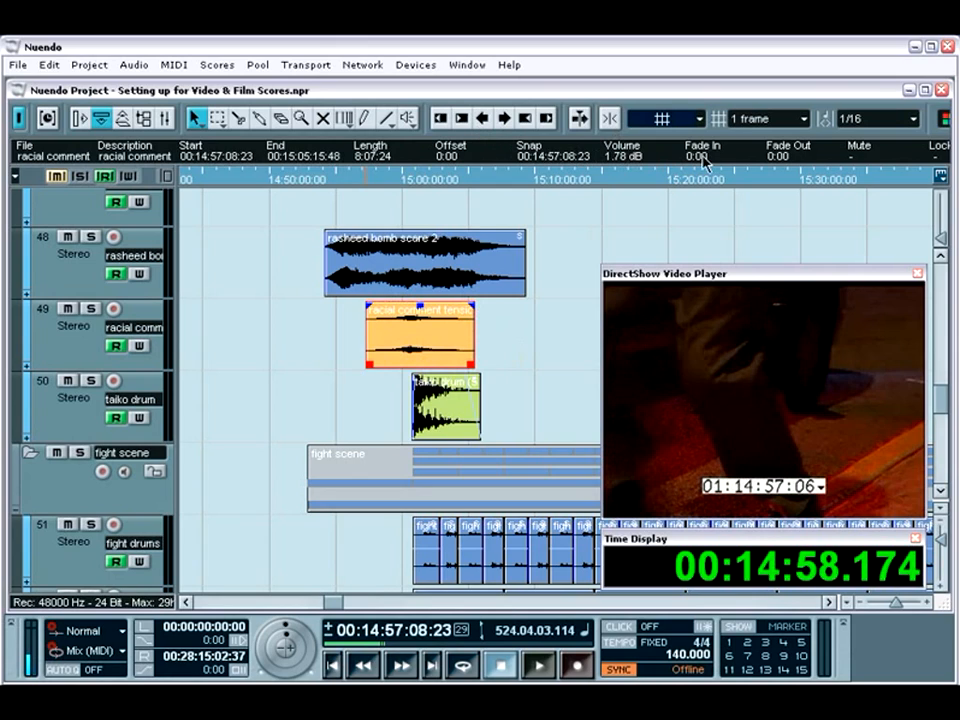
Turn on snapping with a 1 frame grid and nudge the racial comment clip forward to 00:14:57:16:23.
{"action": "left_click", "coordinate": [806, 119]}
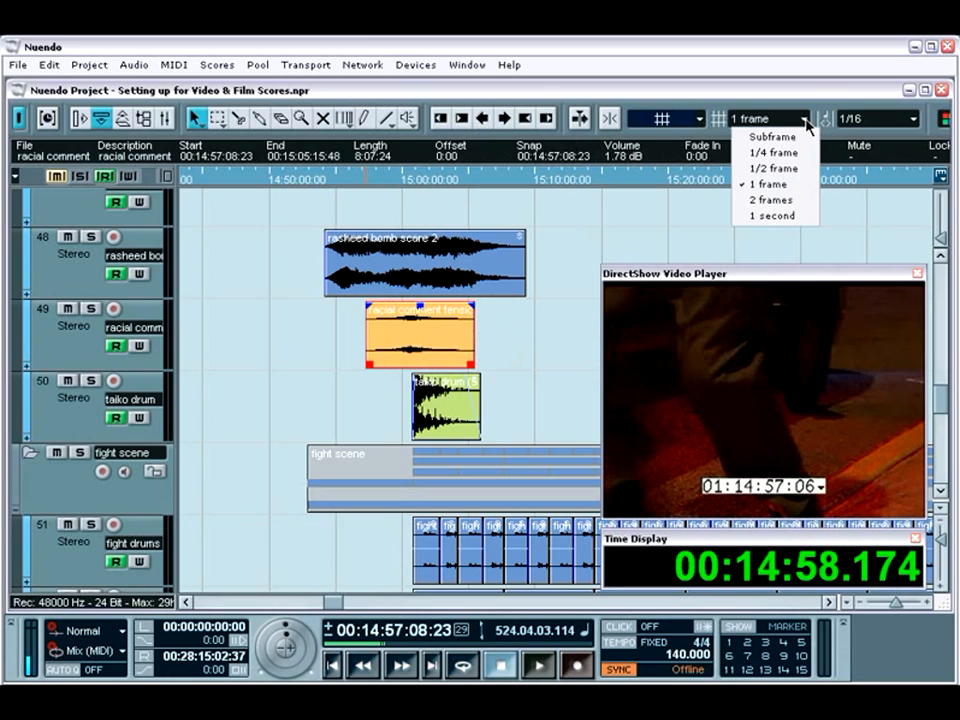
{"action": "left_click", "coordinate": [800, 188]}
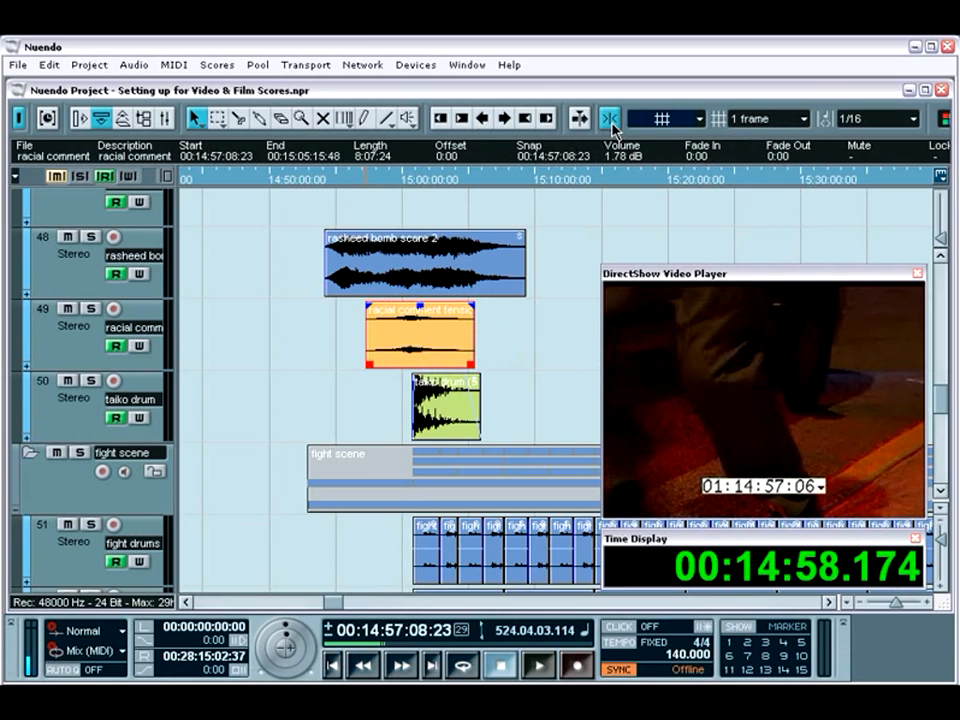
{"action": "left_click", "coordinate": [504, 119]}
{"action": "left_click", "coordinate": [504, 119]}
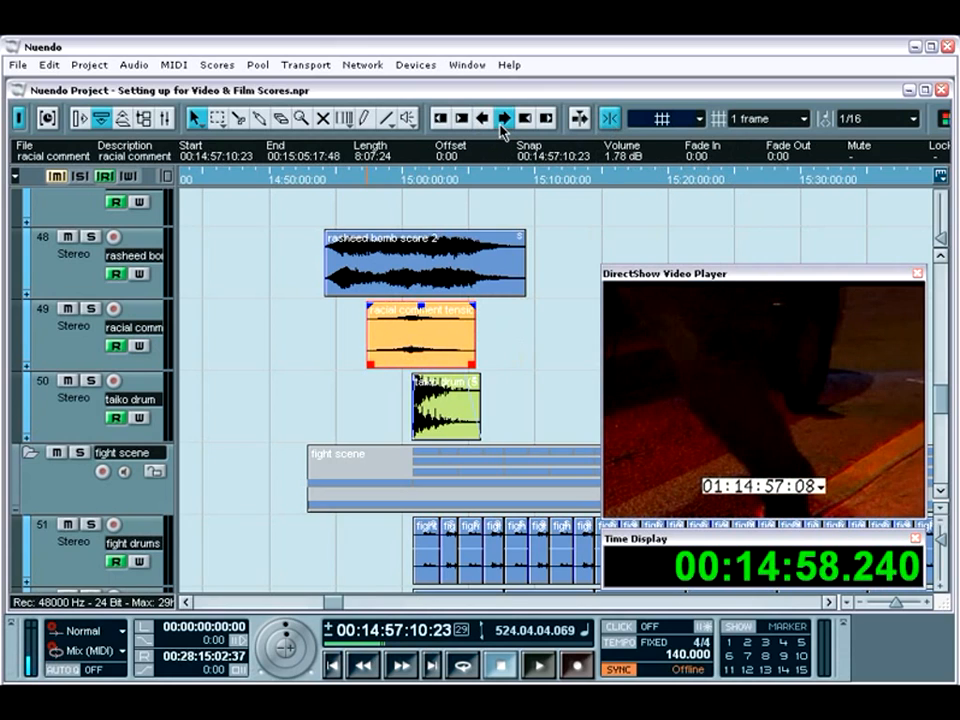
{"action": "left_click", "coordinate": [503, 124]}
{"action": "left_click", "coordinate": [503, 124]}
{"action": "left_click", "coordinate": [503, 124]}
Nudge the racial comment clip on track 49 back frame by frame until it starts at 00:14:56:22:23.
{"action": "left_click", "coordinate": [503, 124]}
{"action": "left_click", "coordinate": [503, 124]}
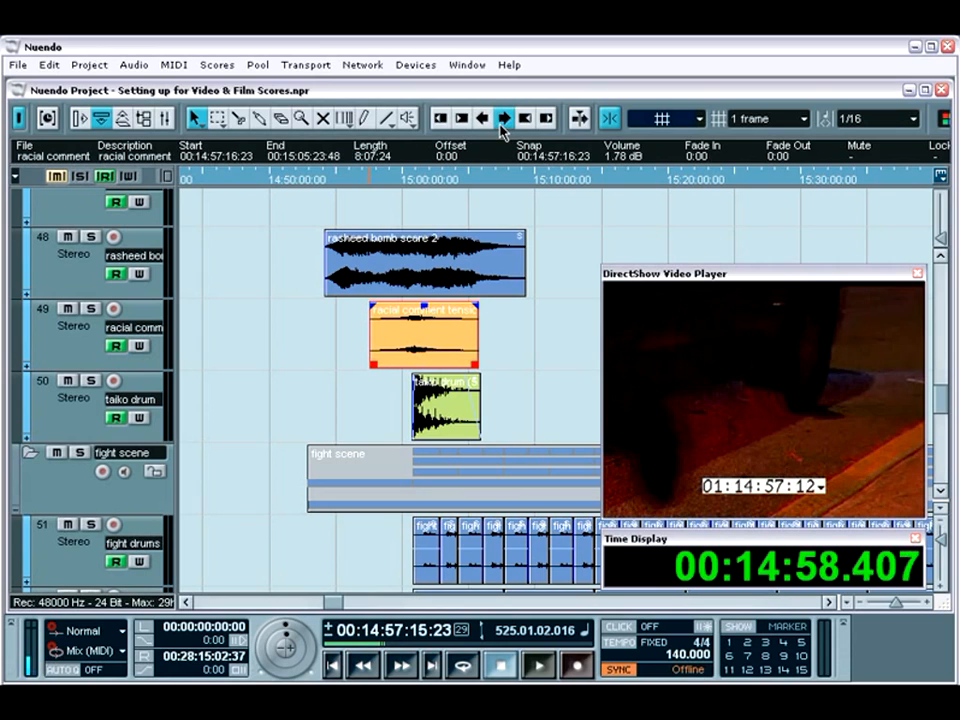
{"action": "left_click", "coordinate": [503, 124]}
{"action": "left_click", "coordinate": [484, 121]}
{"action": "left_click", "coordinate": [484, 121]}
{"action": "left_click", "coordinate": [484, 121]}
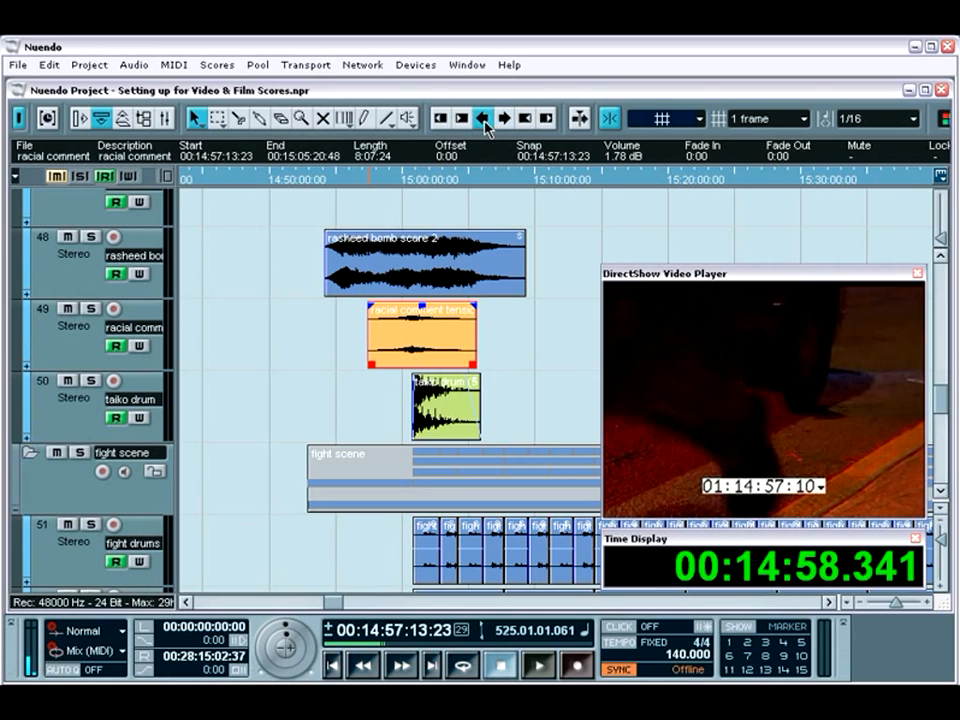
{"action": "left_click", "coordinate": [484, 121]}
{"action": "left_click", "coordinate": [484, 121]}
{"action": "left_click", "coordinate": [484, 121]}
{"action": "left_click", "coordinate": [484, 121]}
{"action": "left_click", "coordinate": [484, 121]}
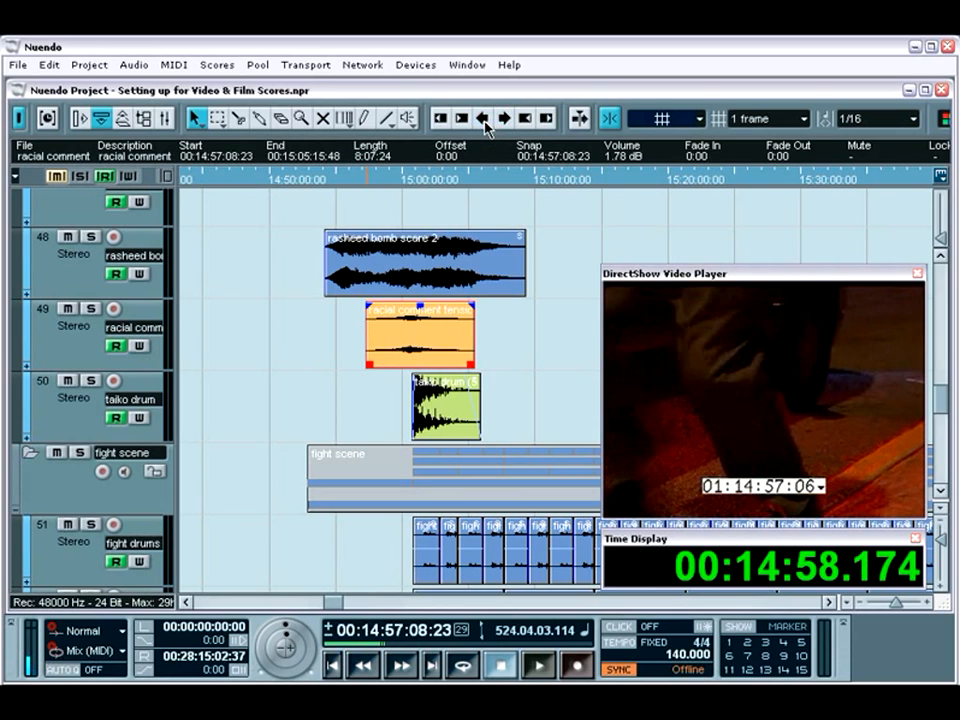
{"action": "left_click", "coordinate": [484, 121]}
{"action": "left_click", "coordinate": [484, 121]}
{"action": "left_click", "coordinate": [484, 121]}
{"action": "left_click", "coordinate": [484, 121]}
{"action": "left_click", "coordinate": [484, 121]}
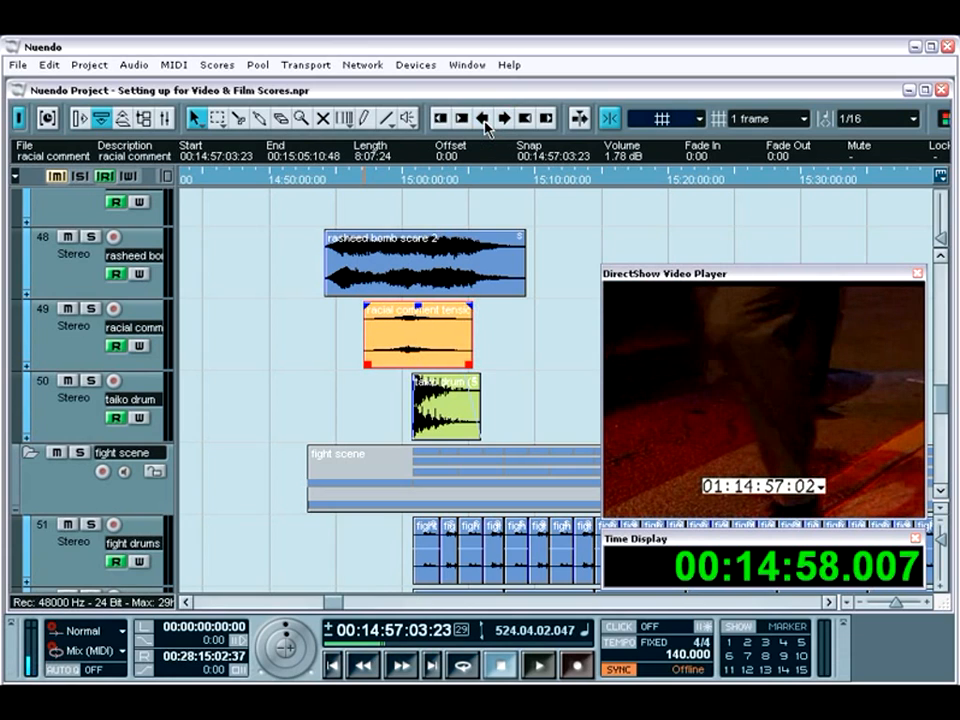
{"action": "left_click", "coordinate": [484, 121]}
{"action": "left_click", "coordinate": [484, 121]}
{"action": "left_click", "coordinate": [484, 121]}
{"action": "left_click", "coordinate": [484, 121]}
{"action": "left_click", "coordinate": [484, 121]}
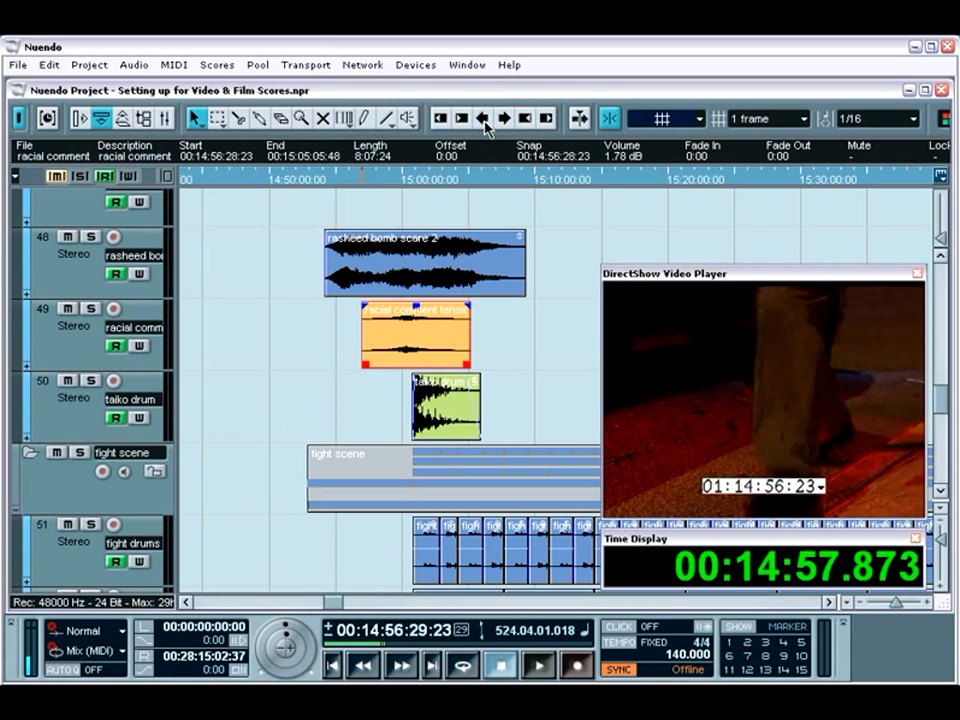
{"action": "left_click", "coordinate": [484, 121]}
{"action": "left_click", "coordinate": [484, 121]}
{"action": "left_click", "coordinate": [484, 121]}
{"action": "left_click", "coordinate": [484, 121]}
{"action": "left_click", "coordinate": [484, 121]}
{"action": "left_click", "coordinate": [484, 121]}
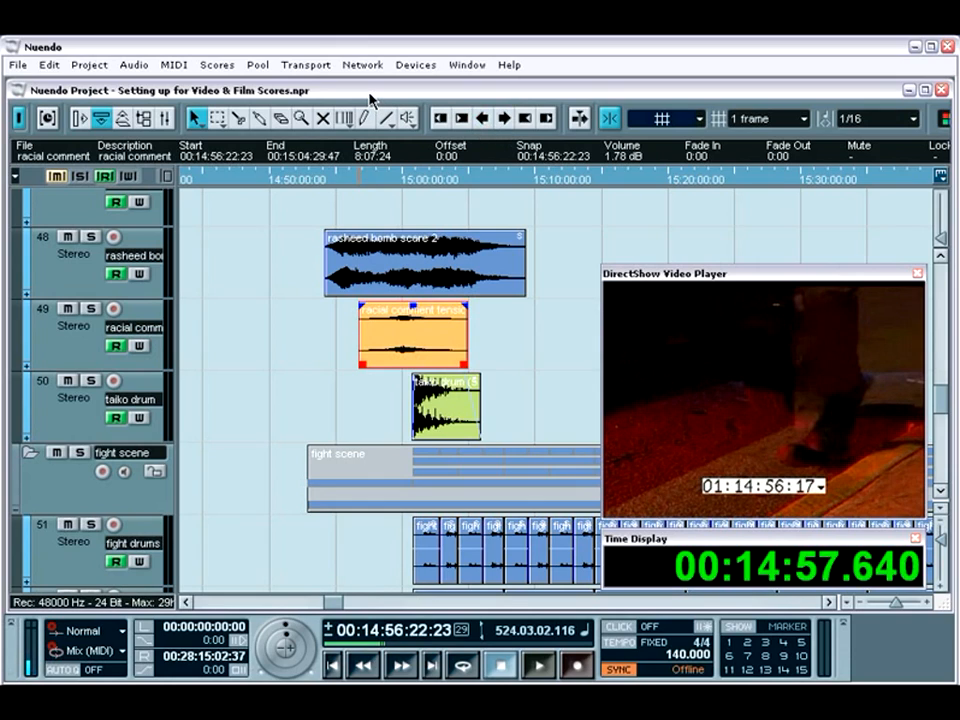
Fit the whole project timeline in view and collapse the bar scene and fight scene folder tracks.
{"action": "key", "text": "shift+g"}
{"action": "key", "text": "shift+f"}
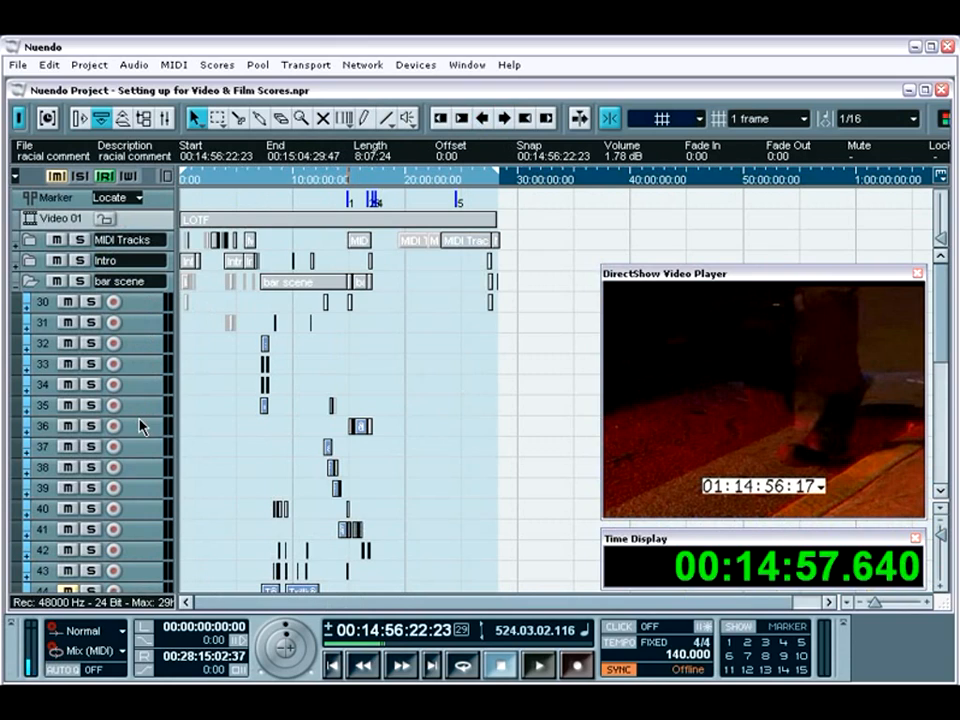
{"action": "left_click", "coordinate": [33, 285]}
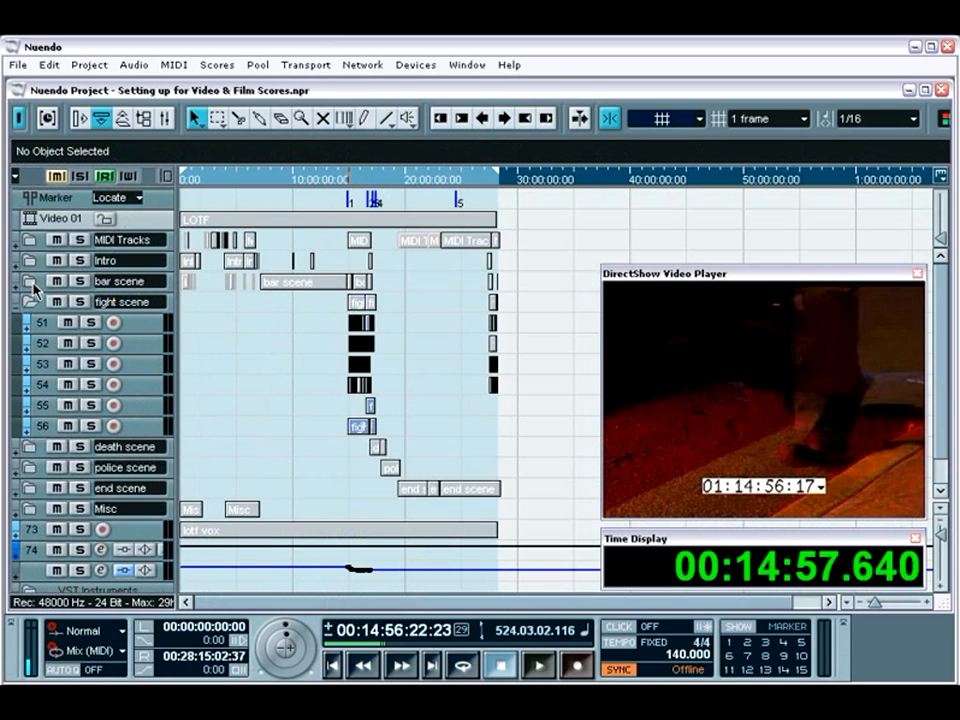
{"action": "left_click", "coordinate": [33, 303]}
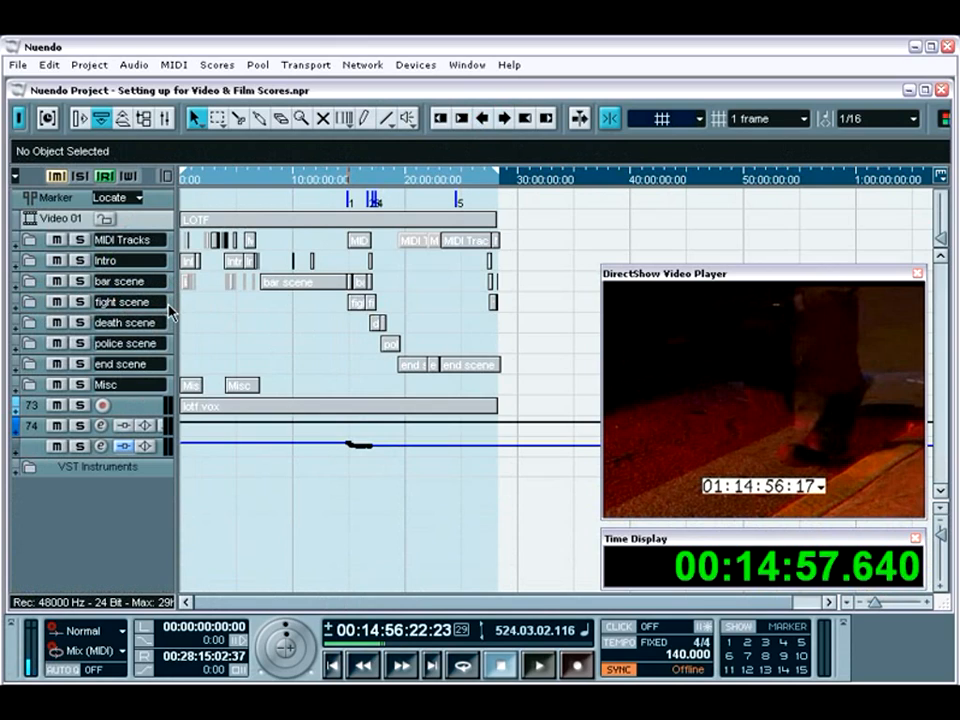
Expand and re-collapse the bar scene folder, then trim the start of its long folder part to 00:08:12:11:00.
{"action": "left_click", "coordinate": [30, 282]}
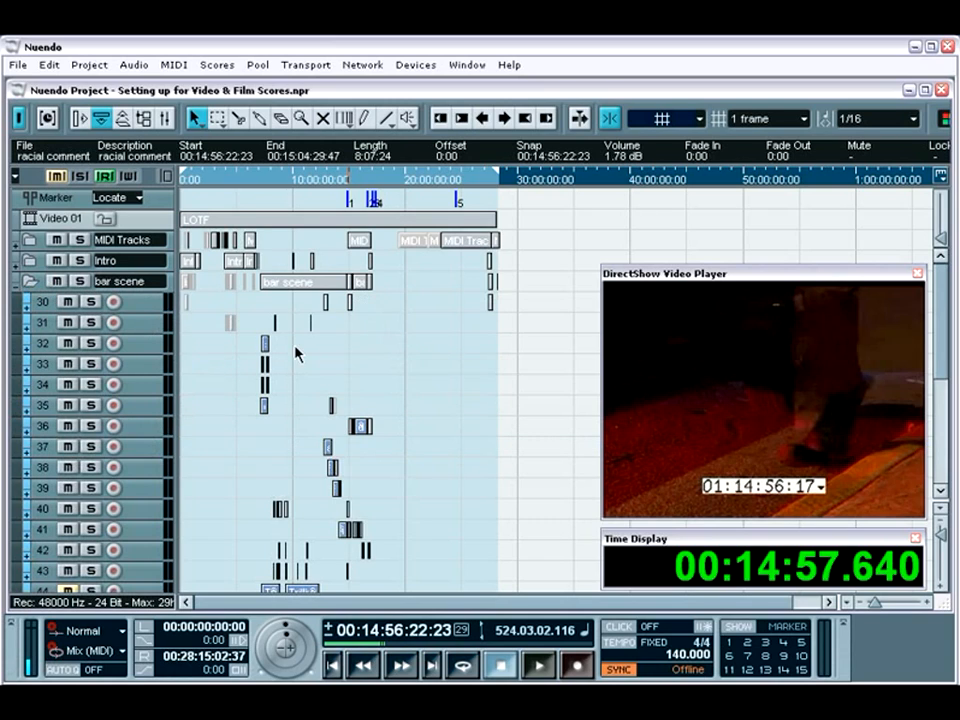
{"action": "left_click", "coordinate": [29, 284]}
{"action": "left_click", "coordinate": [262, 285]}
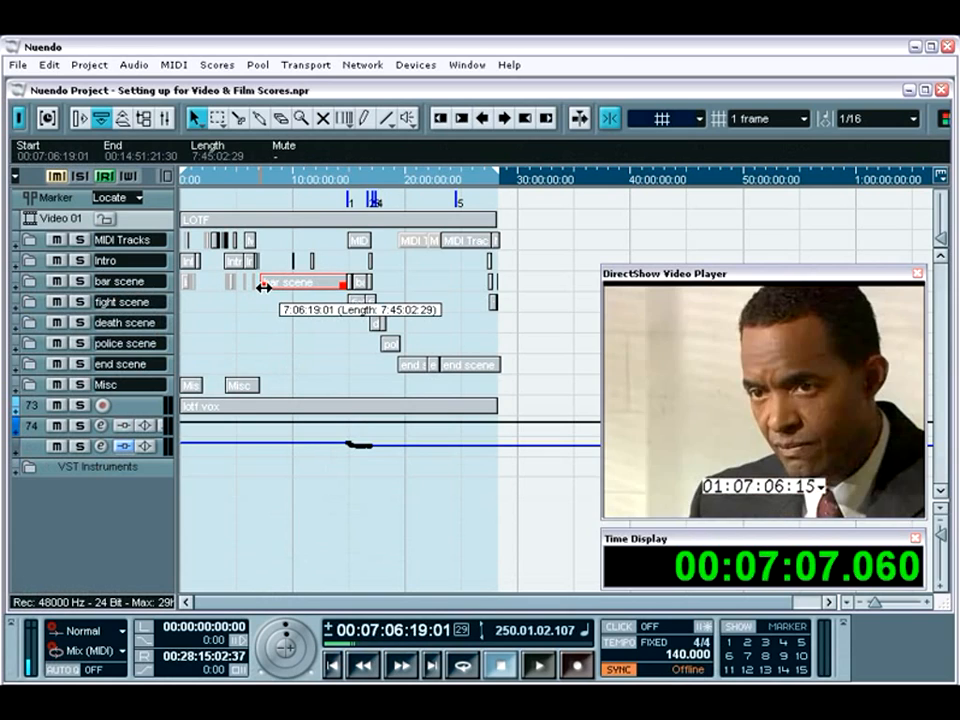
{"action": "mouse_move", "coordinate": [262, 286]}
{"action": "left_mouse_down"}
{"action": "mouse_move", "coordinate": [321, 283]}
{"action": "mouse_move", "coordinate": [274, 289]}
{"action": "left_mouse_up"}
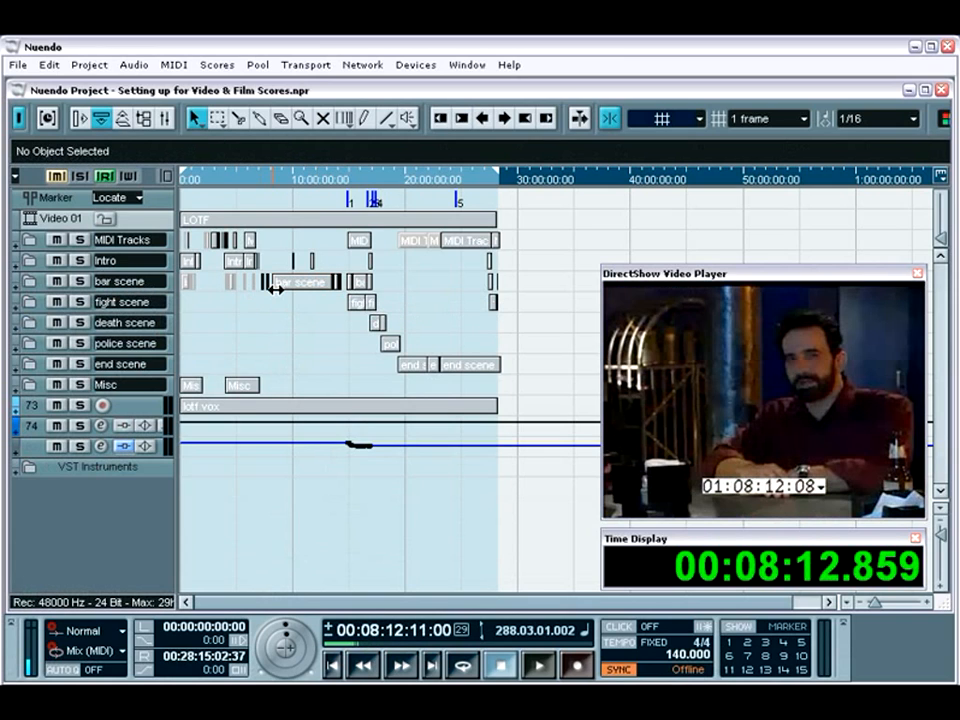
Expand the bar scene folder and split its long folder part at about 10:15:14:00 and 10:52:28:00.
{"action": "left_click", "coordinate": [29, 281]}
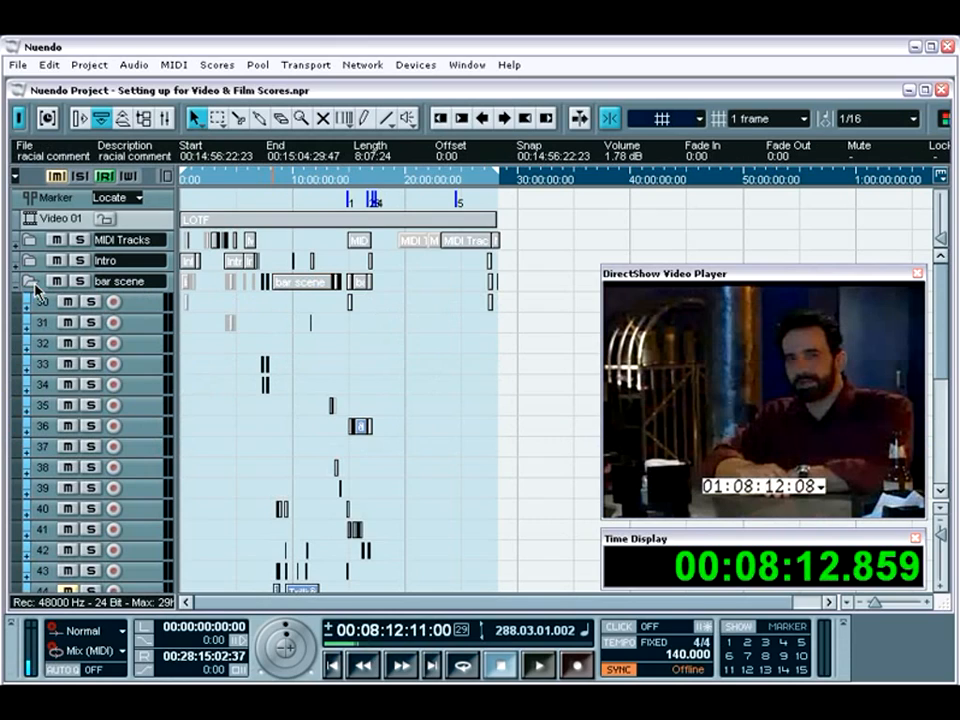
{"action": "left_click", "coordinate": [238, 118]}
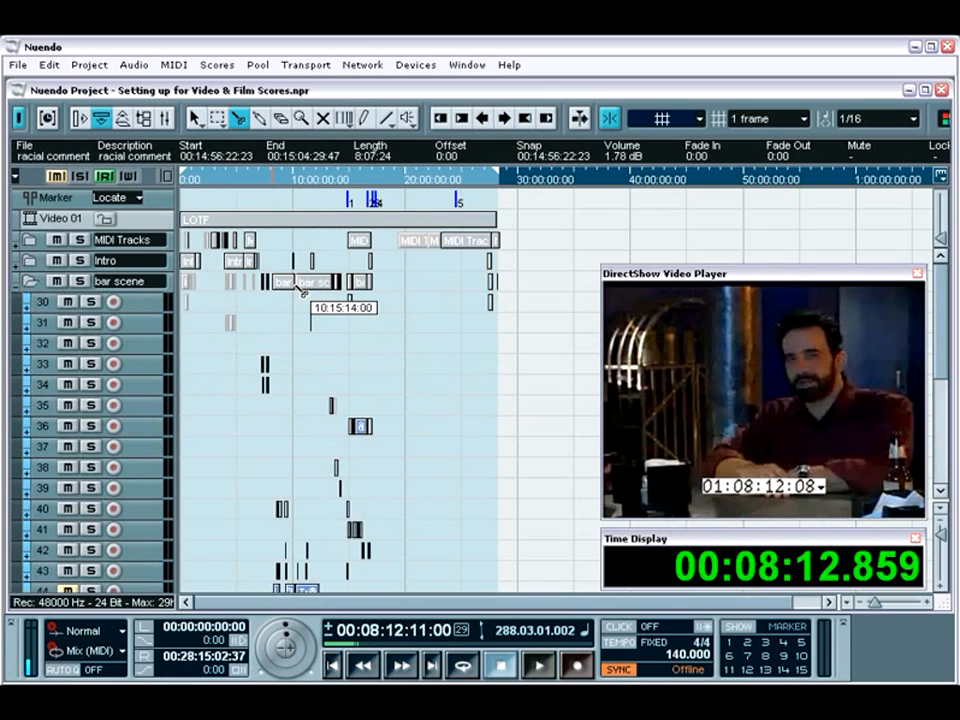
{"action": "left_click", "coordinate": [303, 286]}
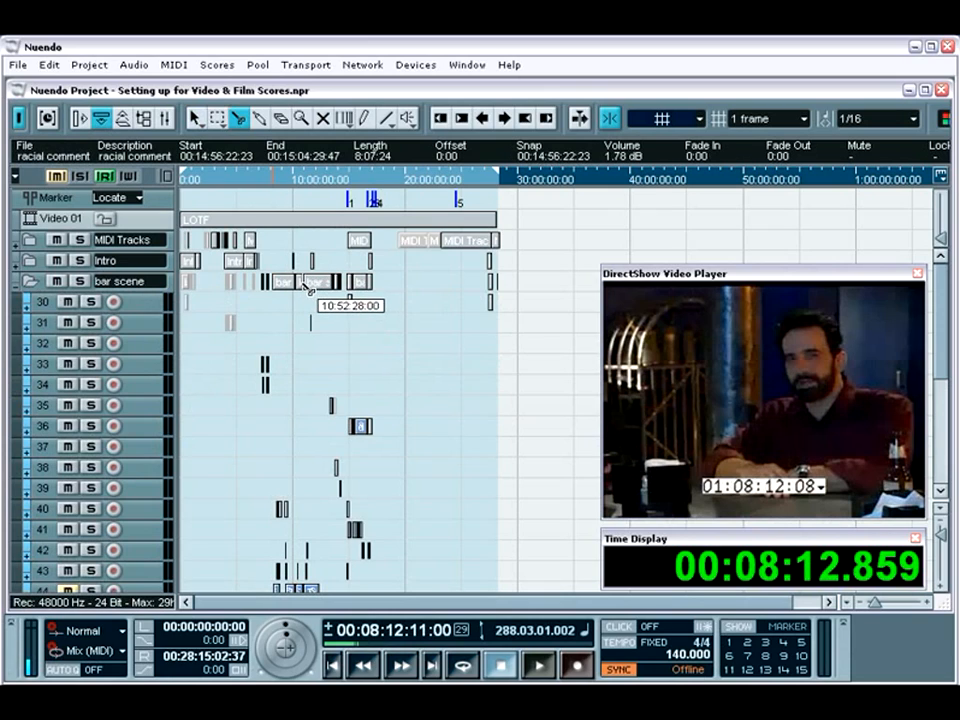
{"action": "key", "text": "1"}
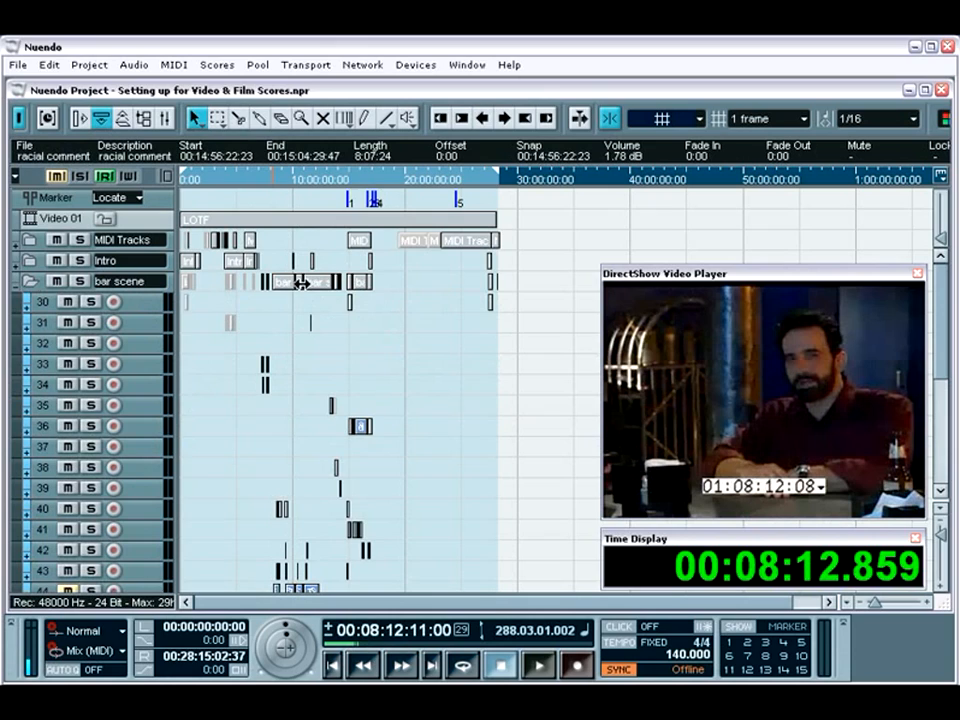
Collapse the bar scene folder, then expand the Intro folder to view its tracks and collapse it again.
{"action": "left_click", "coordinate": [36, 284]}
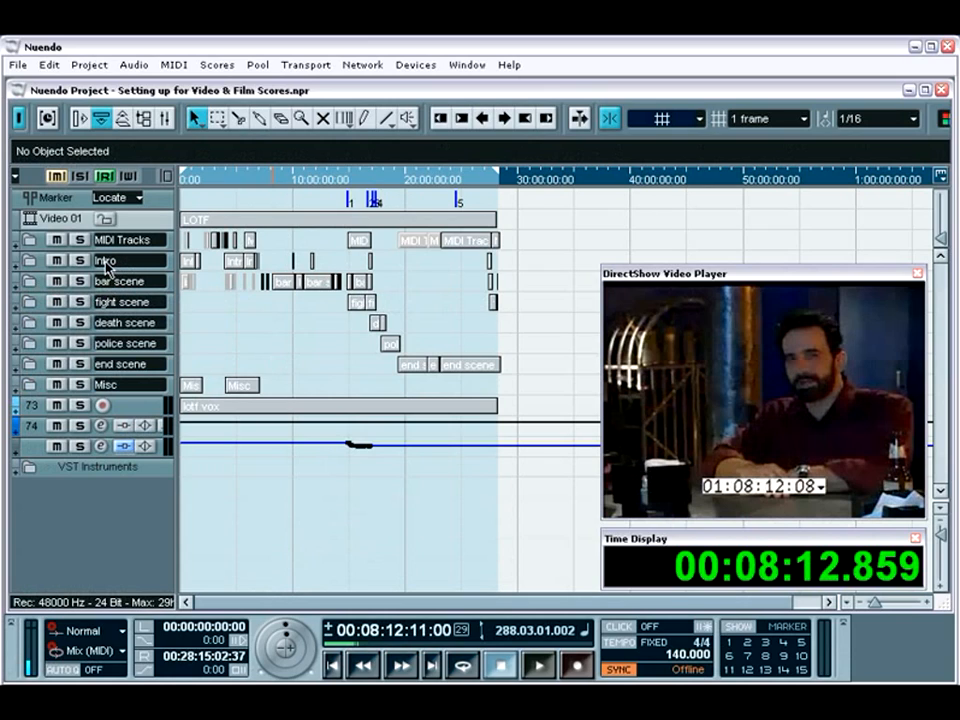
{"action": "left_click", "coordinate": [34, 264]}
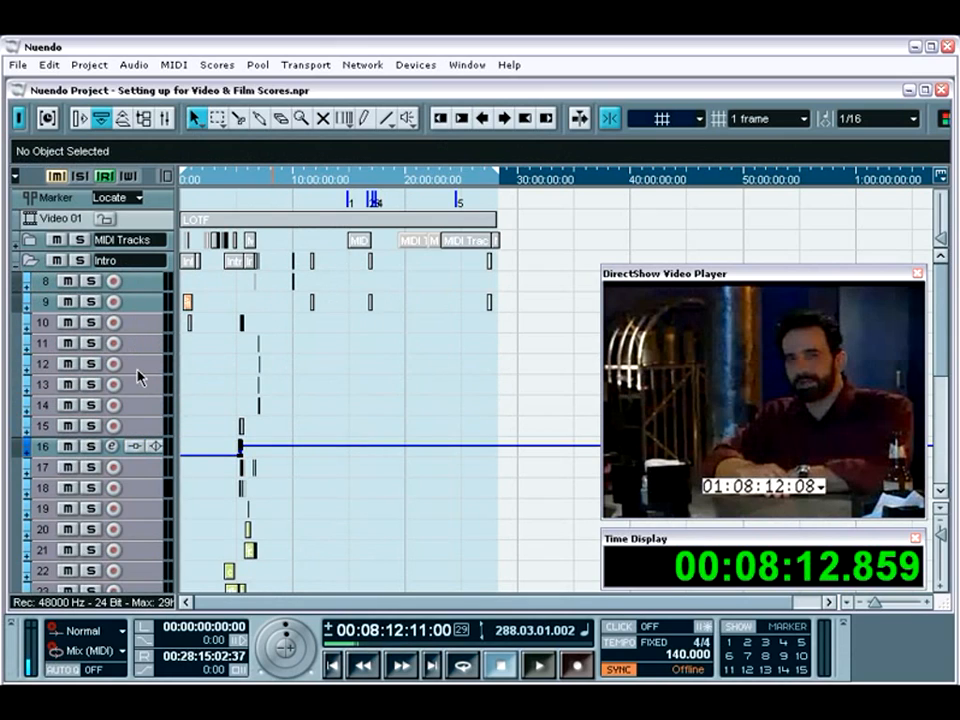
{"action": "left_click", "coordinate": [32, 266]}
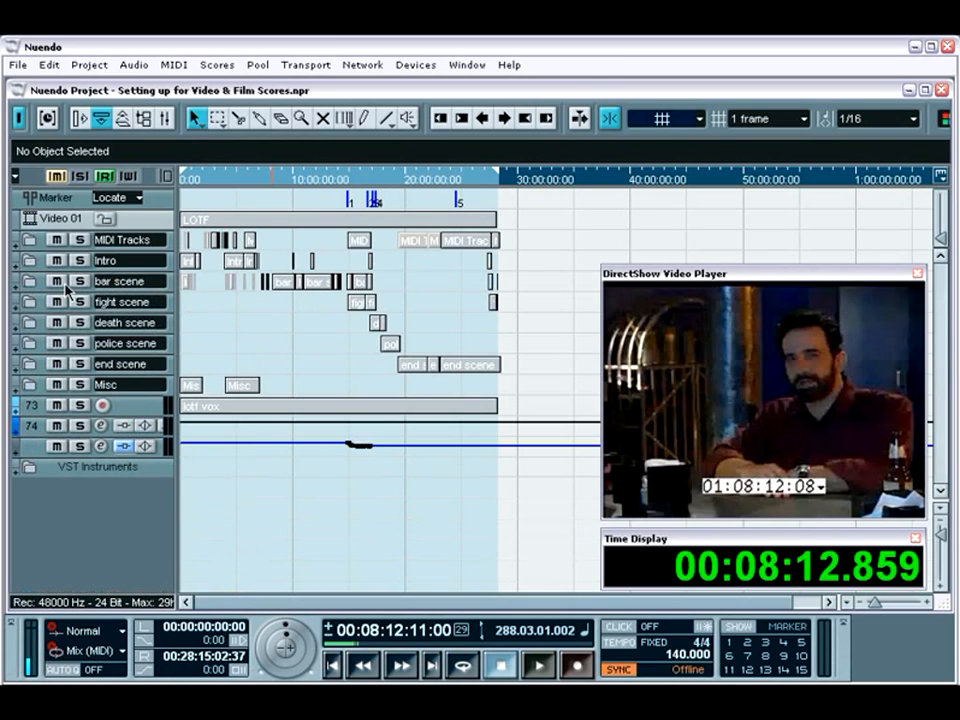